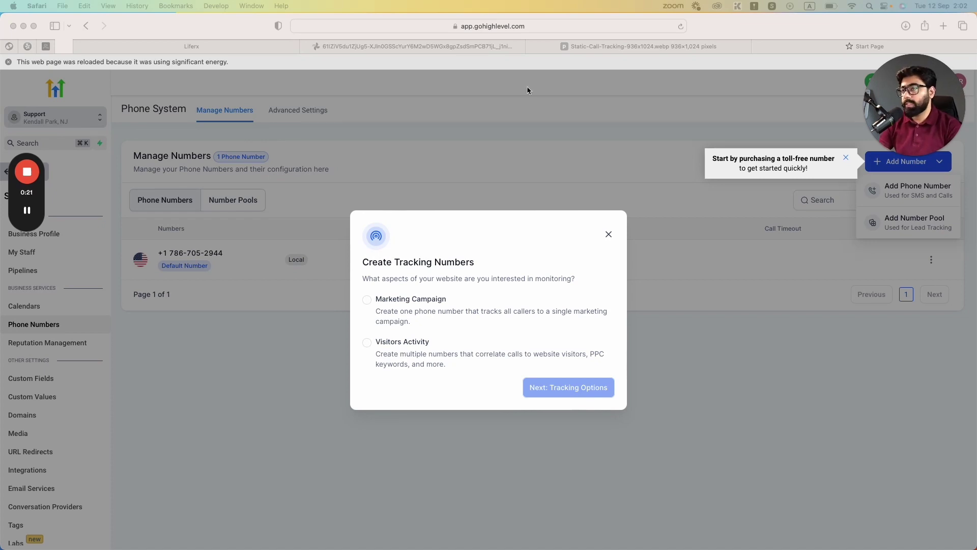
- Switch to the Static Call Tracking diagram tab in Safari to view it
{"action": "left_click", "coordinate": [576, 46]}
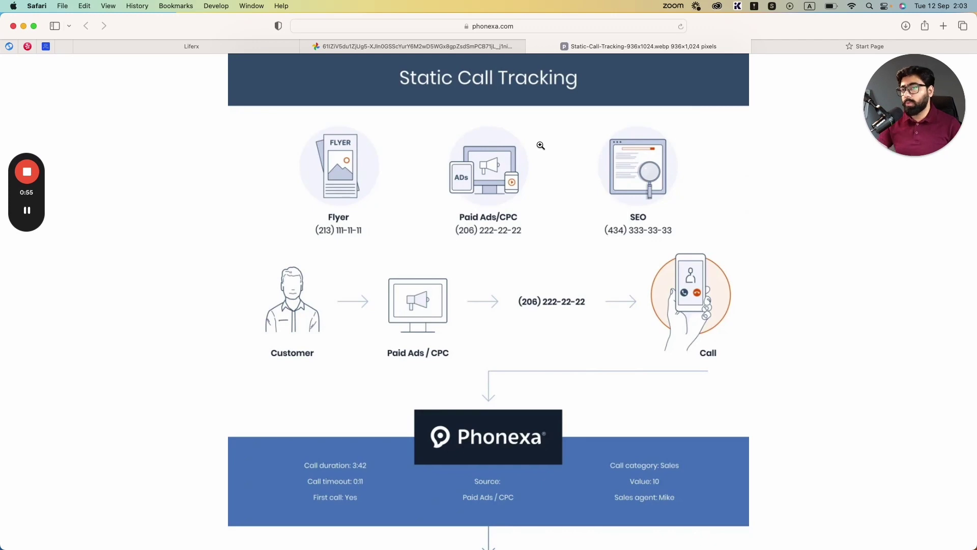
- View the Dynamic Number Insertion Process diagram in the googleusercontent tab
{"action": "left_click", "coordinate": [435, 46]}
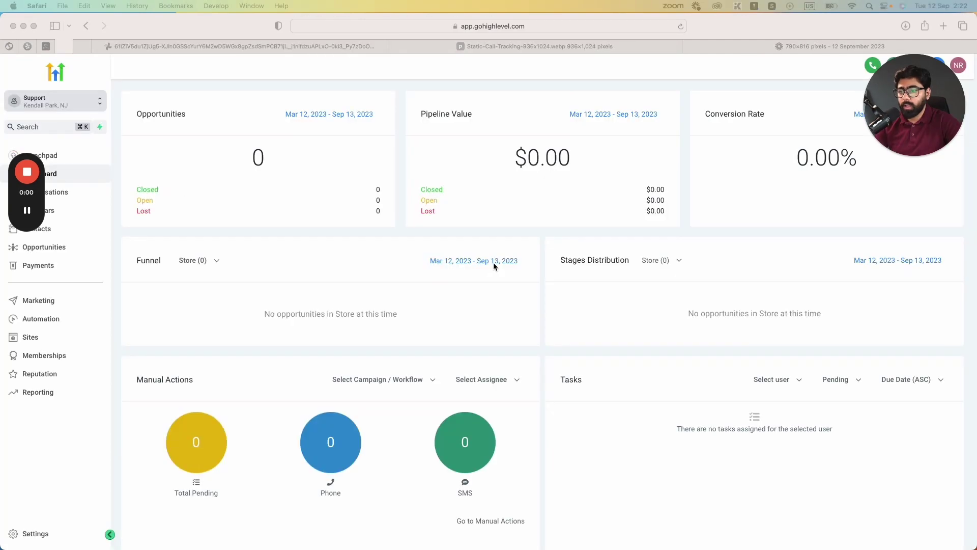
- Go to Settings > Phone Numbers and choose Add Number > Add Number Pool
{"action": "left_click", "coordinate": [39, 534]}
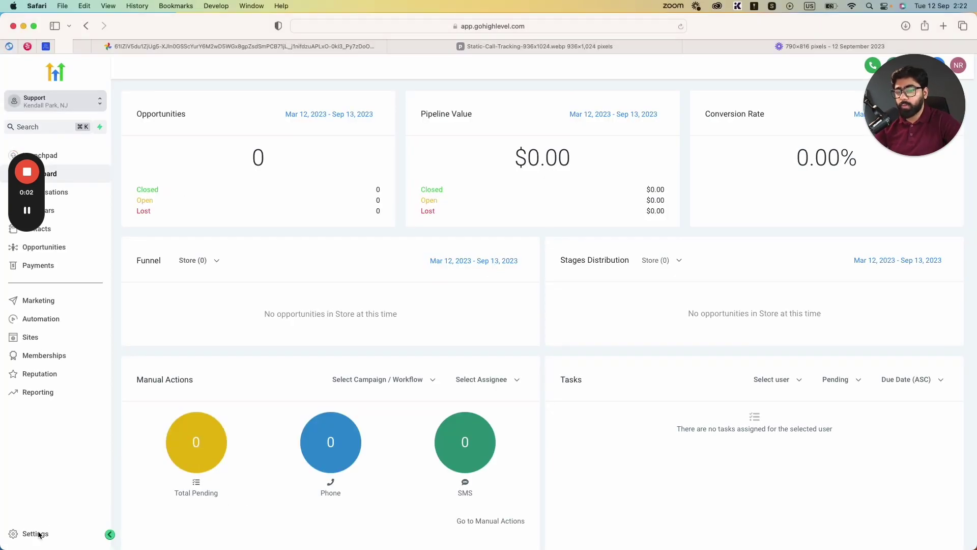
{"action": "left_click", "coordinate": [38, 534]}
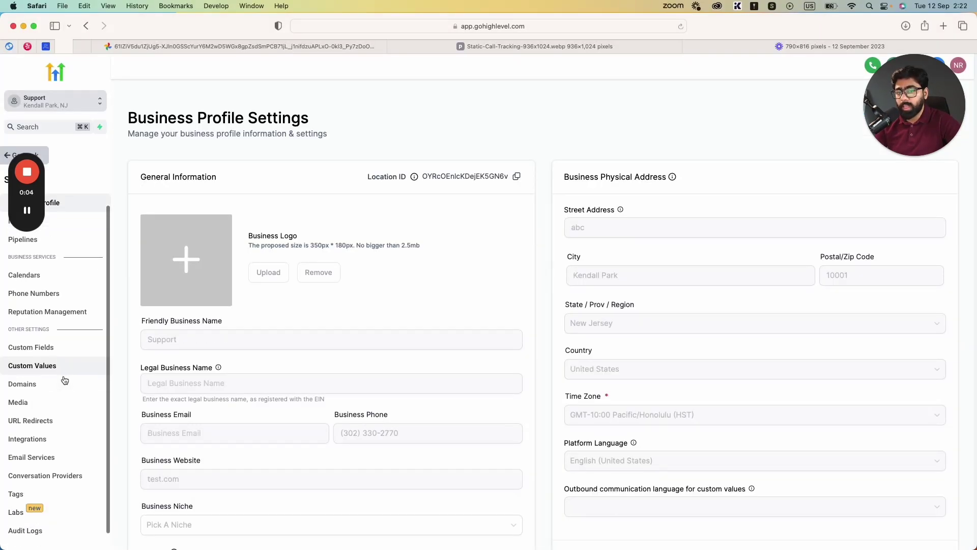
{"action": "left_click", "coordinate": [35, 283]}
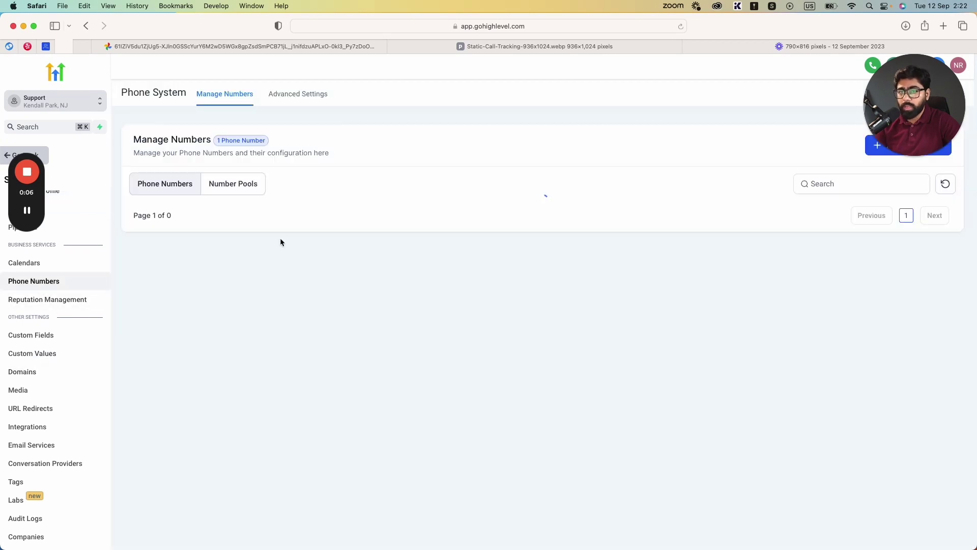
{"action": "left_click_drag", "start_coordinate": [891, 140], "coordinate": [873, 361]}
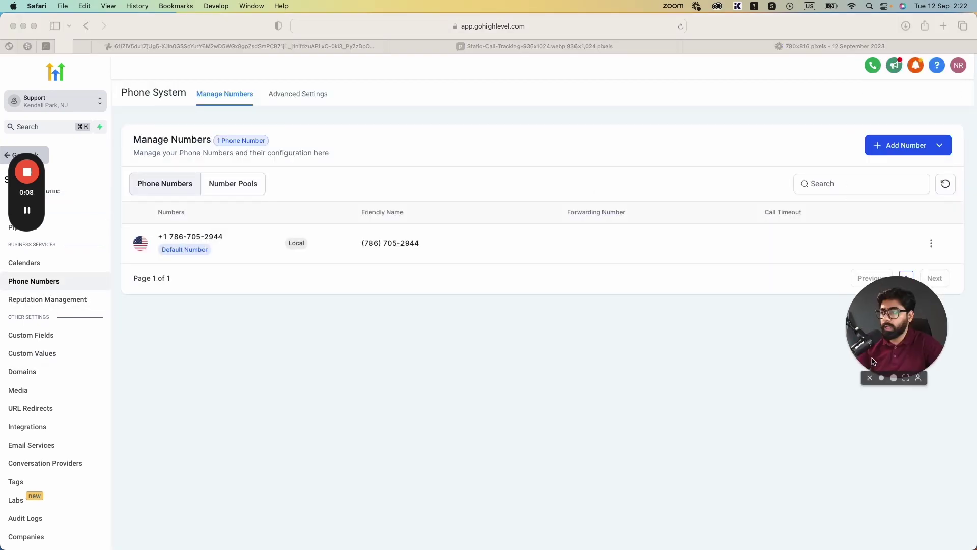
{"action": "left_click", "coordinate": [909, 144]}
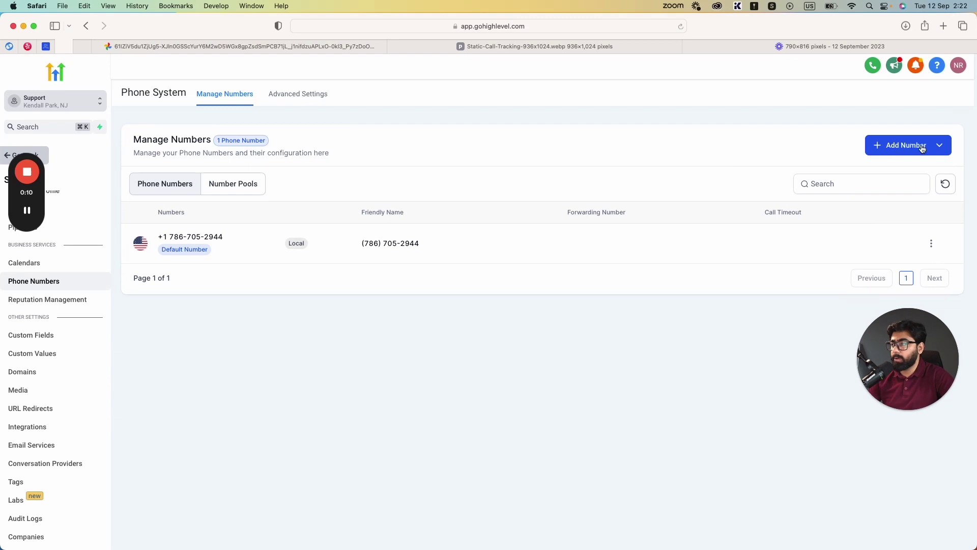
{"action": "left_click", "coordinate": [922, 147]}
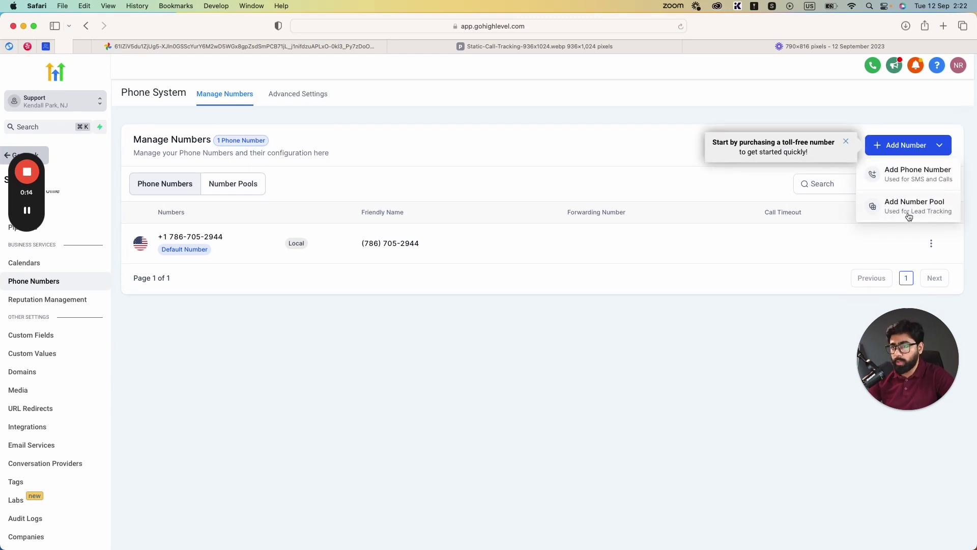
{"action": "left_click", "coordinate": [909, 206]}
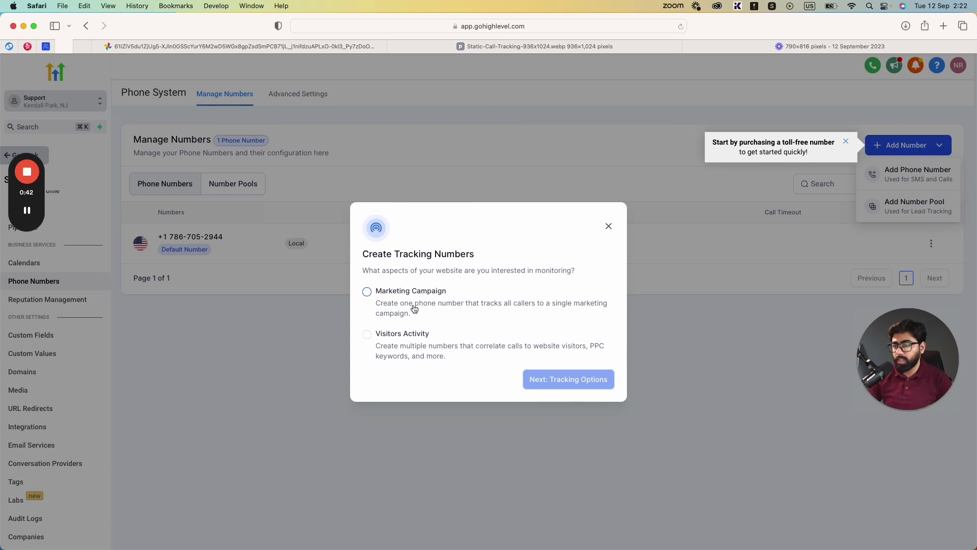
- Track Visitors Activity for All visitors (recommended) and continue to the pool details form
{"action": "left_click", "coordinate": [367, 335]}
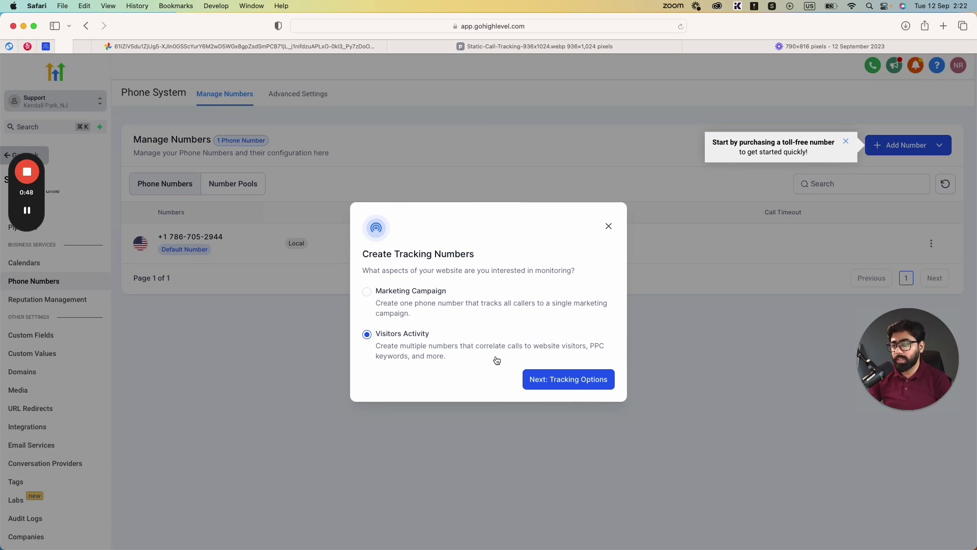
{"action": "left_click", "coordinate": [553, 381]}
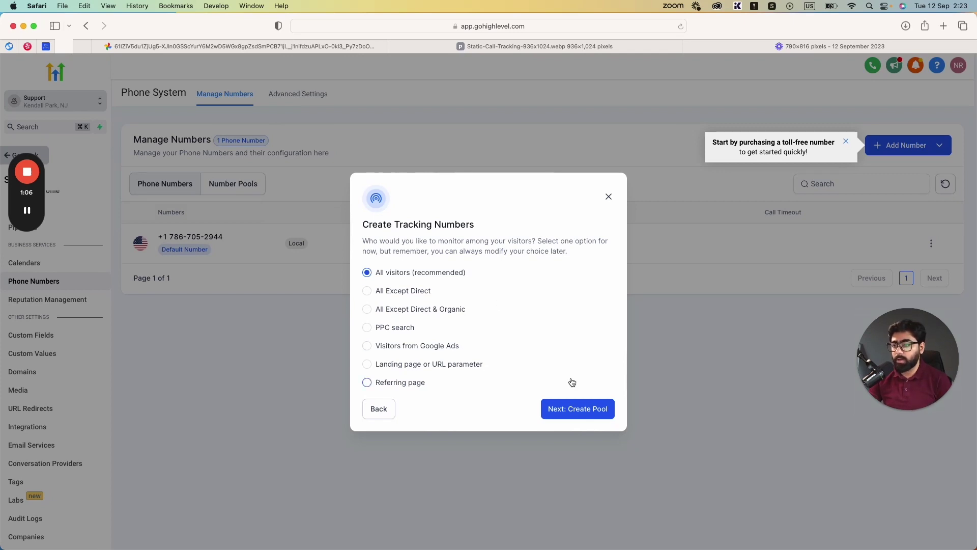
{"action": "left_click", "coordinate": [579, 410]}
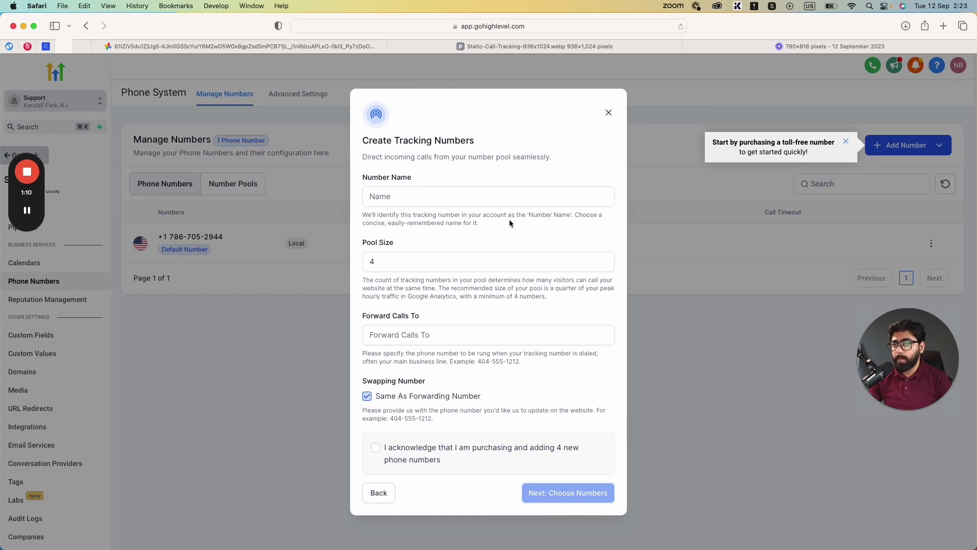
- Enter 'Construction Company Campaign Q3' as the pool's Number Name, fixing a typo
{"action": "left_click", "coordinate": [438, 203]}
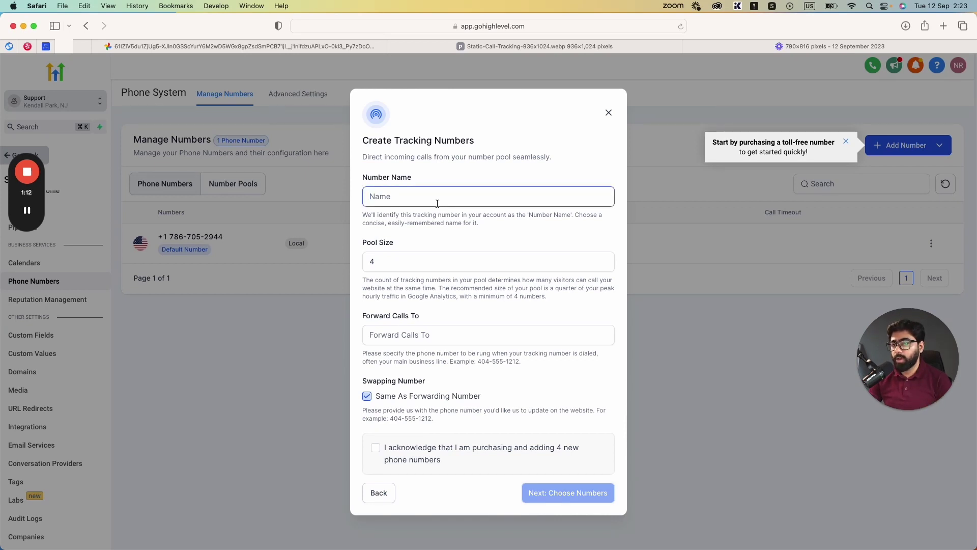
{"action": "type", "text": "Constu"}
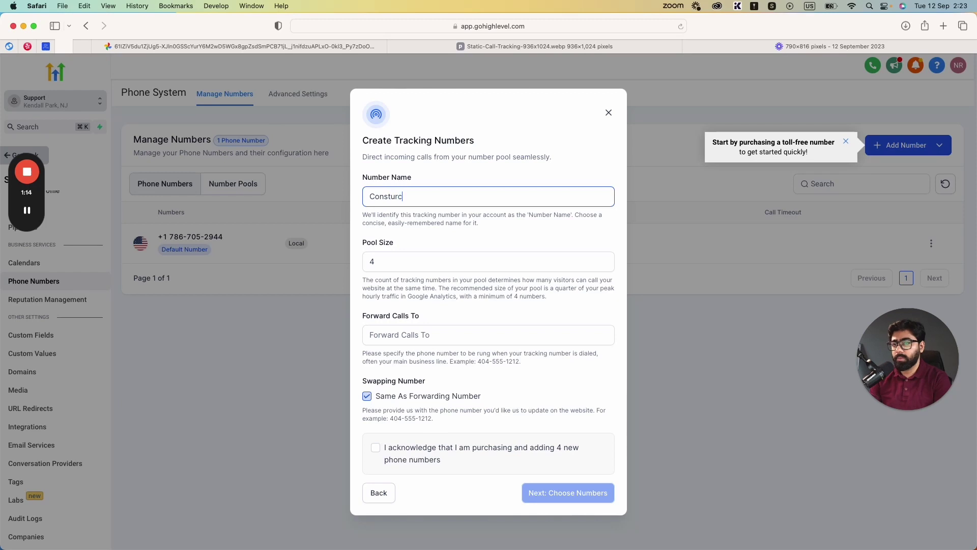
{"action": "key", "text": "BackSpace"}
{"action": "type", "text": "ruction Company Campa"}
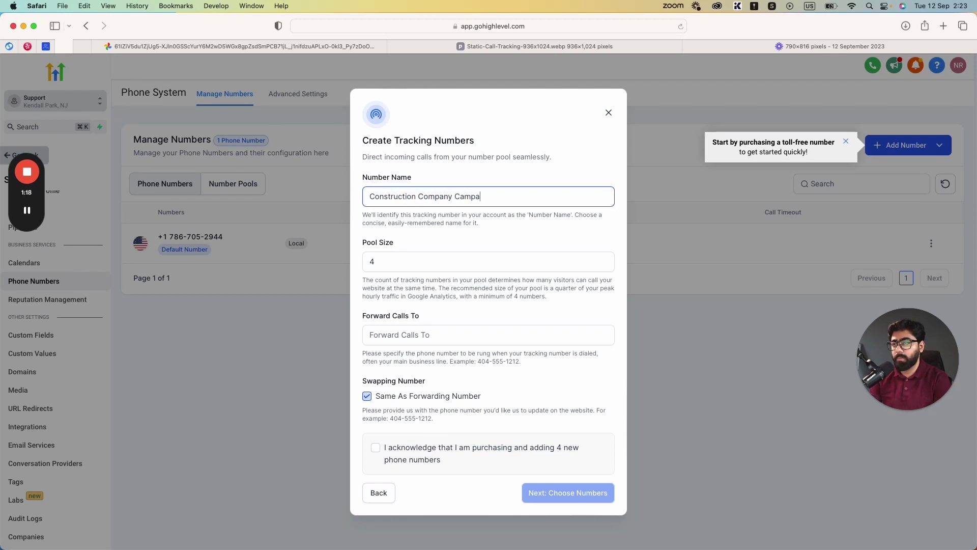
{"action": "type", "text": "ign Q3"}
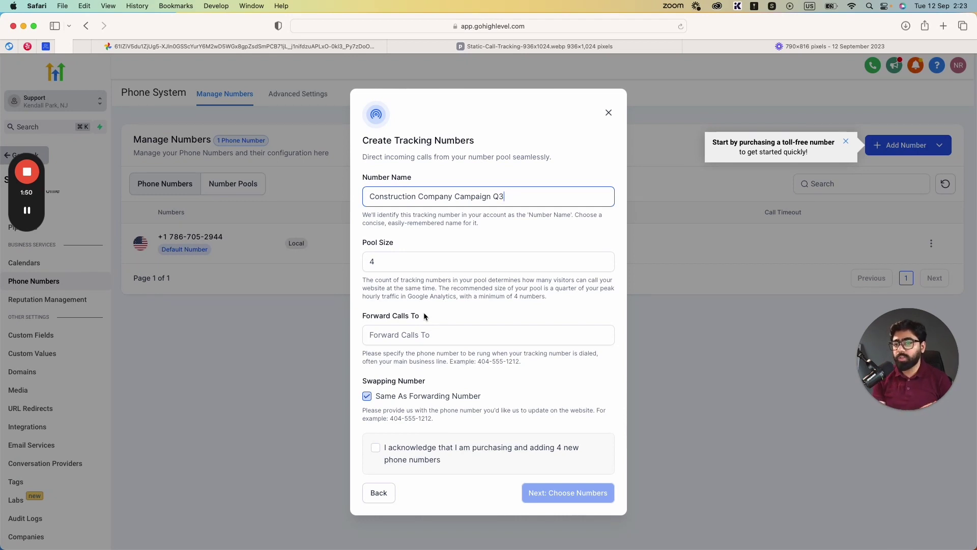
- Enter the business's forwarding phone number and uncheck Same As Forwarding Number
{"action": "left_click", "coordinate": [416, 337]}
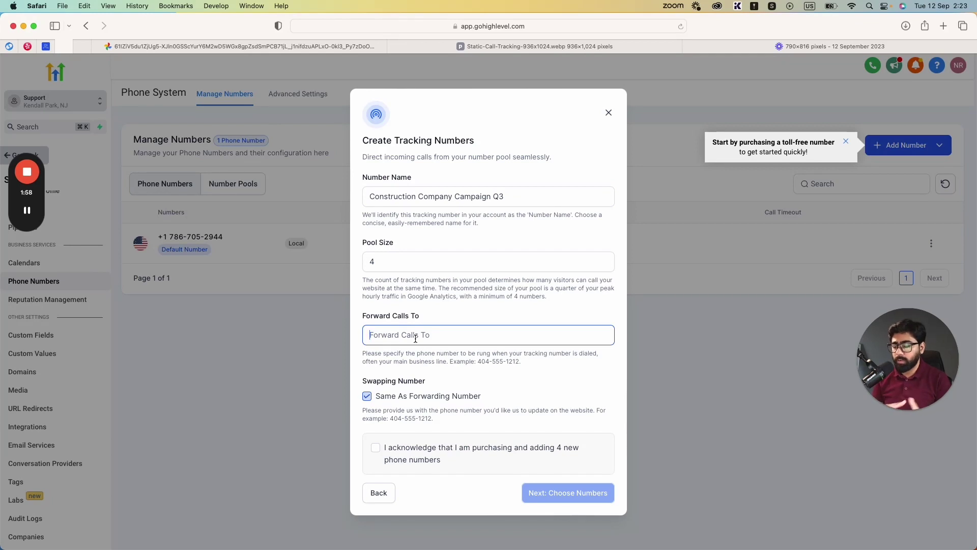
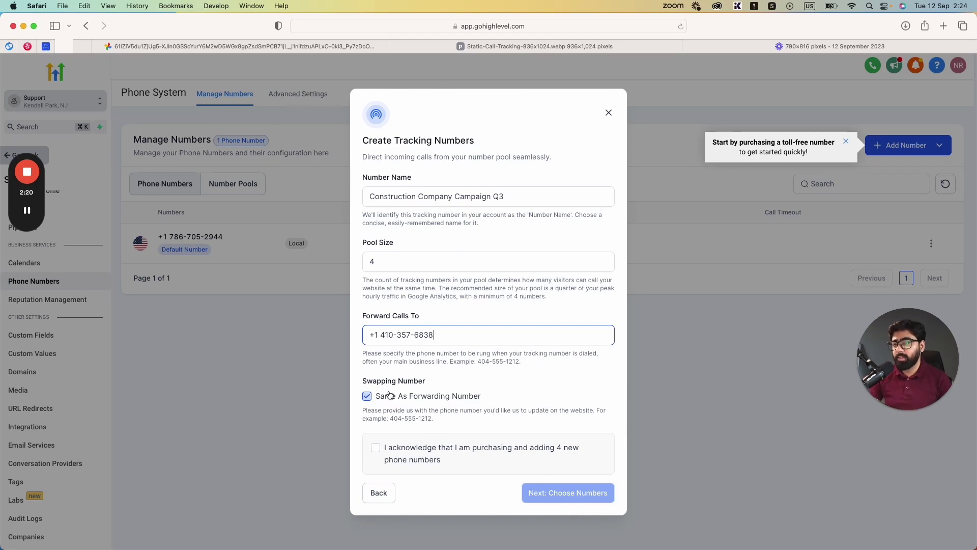
{"action": "left_click_drag", "start_coordinate": [447, 334], "coordinate": [336, 327]}
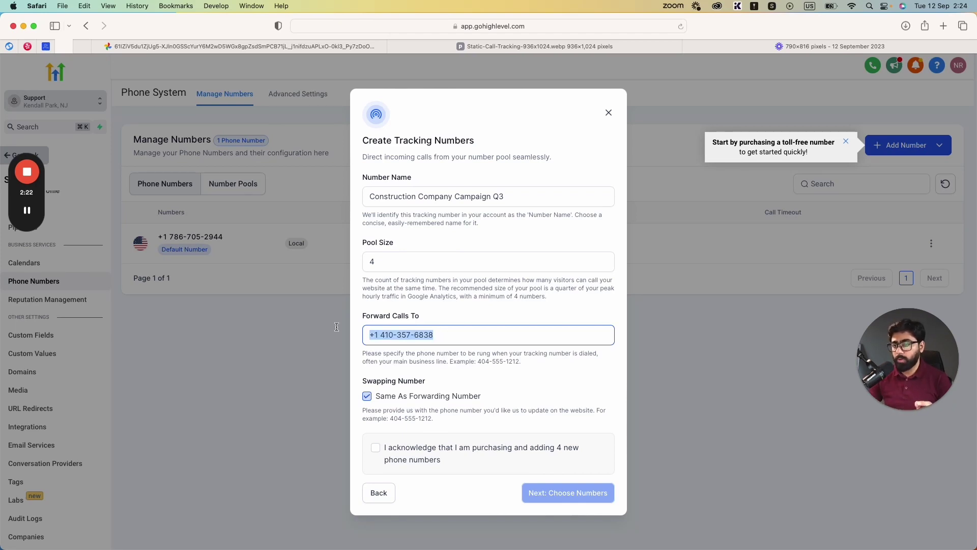
{"action": "left_click", "coordinate": [365, 400]}
{"action": "left_click", "coordinate": [403, 403]}
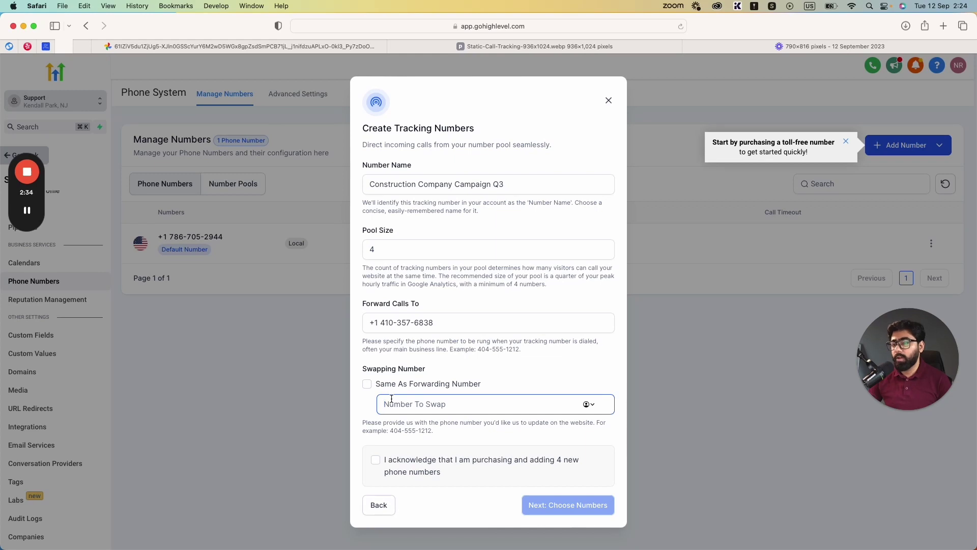
- Re-enable Same As Forwarding Number, acknowledge buying 4 new numbers, and continue to Choose Numbers
{"action": "left_click", "coordinate": [367, 384]}
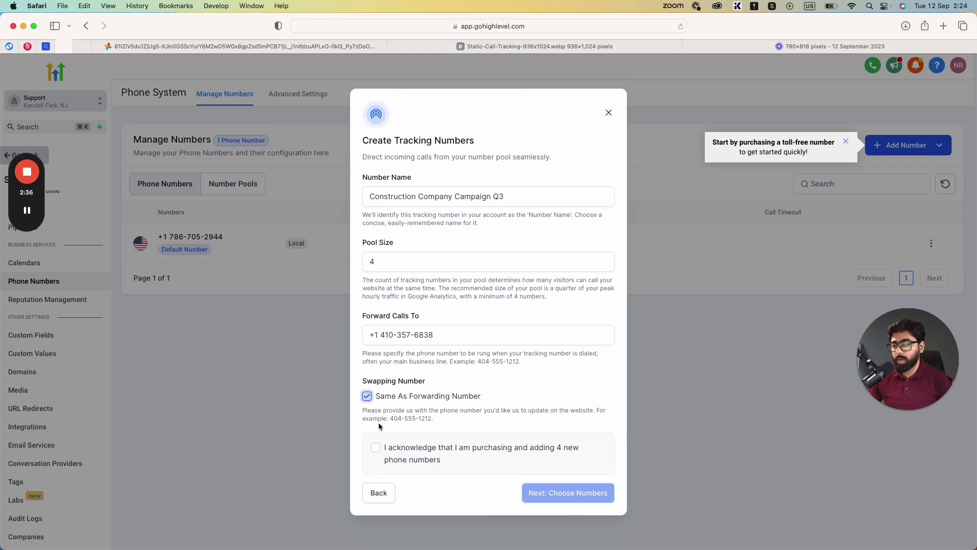
{"action": "left_click", "coordinate": [376, 447]}
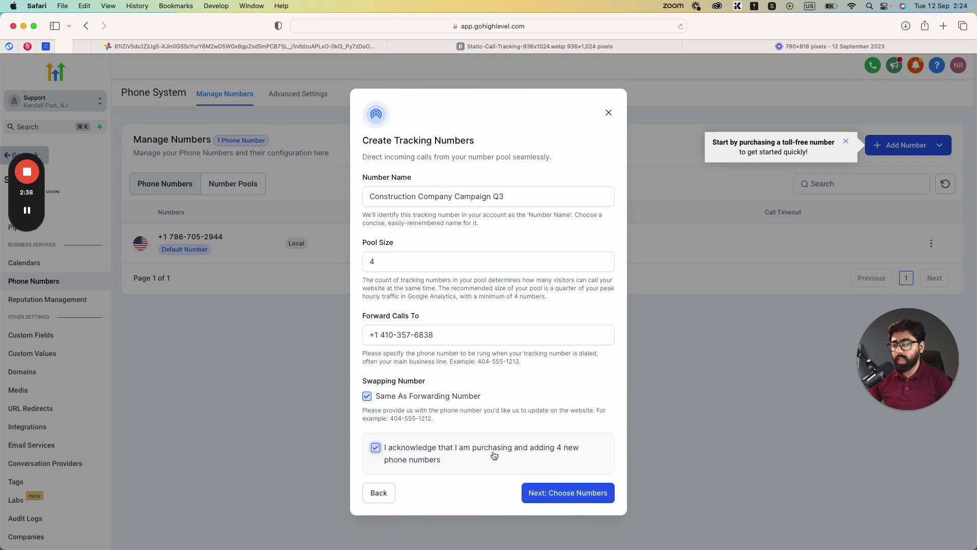
{"action": "left_click", "coordinate": [555, 489]}
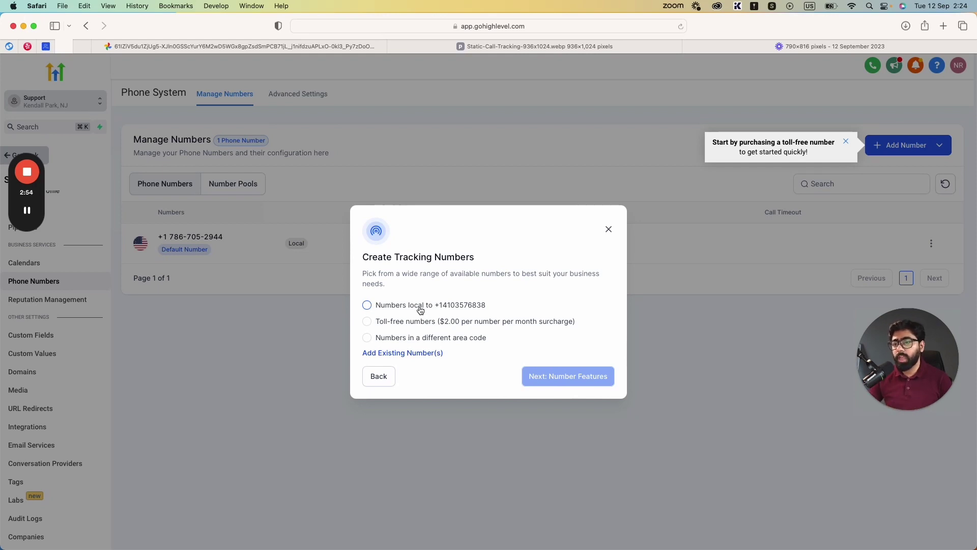
- After comparing number options, choose toll-free numbers with area code 844 and continue
{"action": "left_click", "coordinate": [413, 339]}
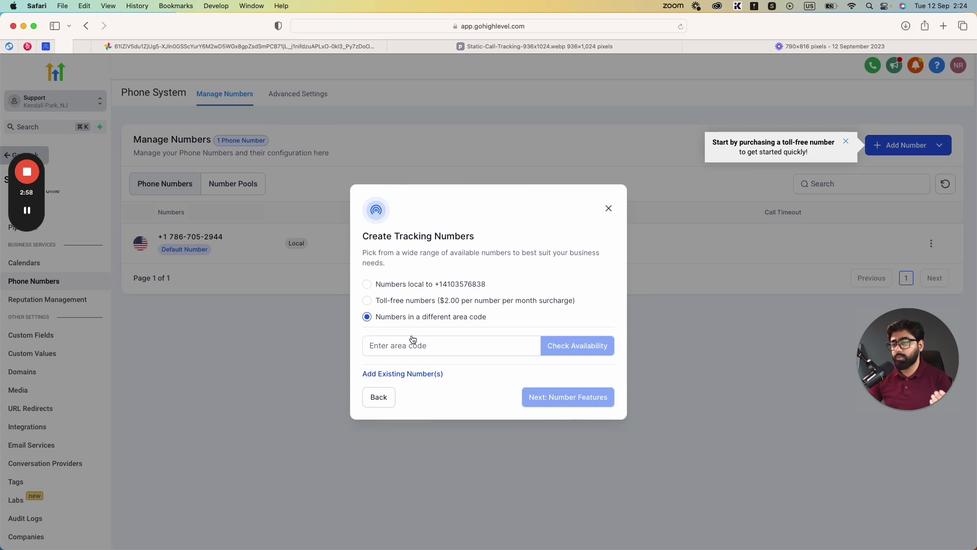
{"action": "left_click", "coordinate": [410, 291]}
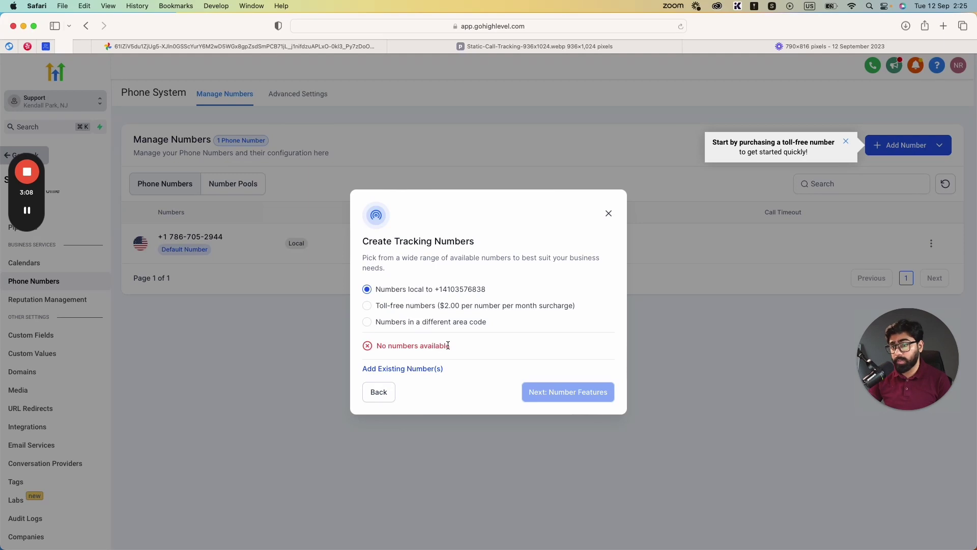
{"action": "left_click", "coordinate": [409, 305]}
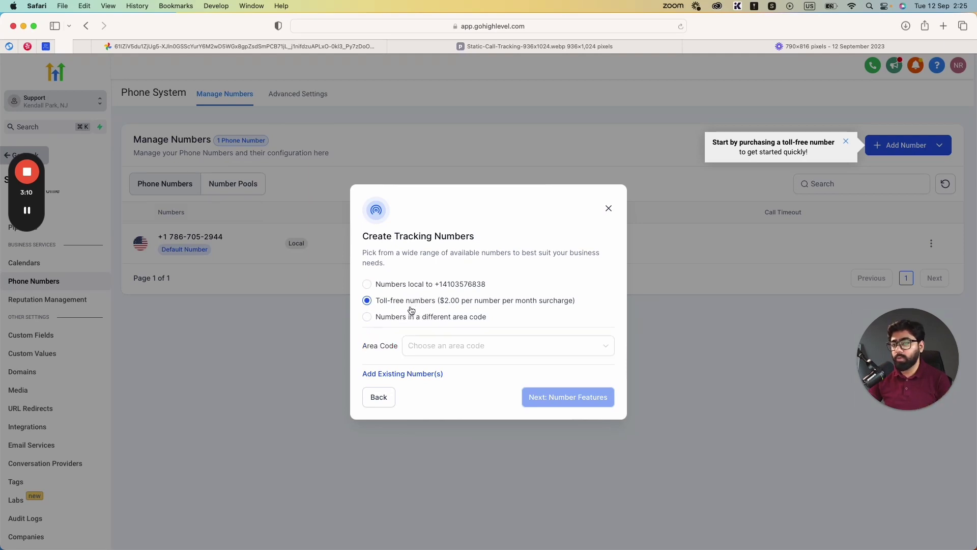
{"action": "left_click", "coordinate": [431, 345]}
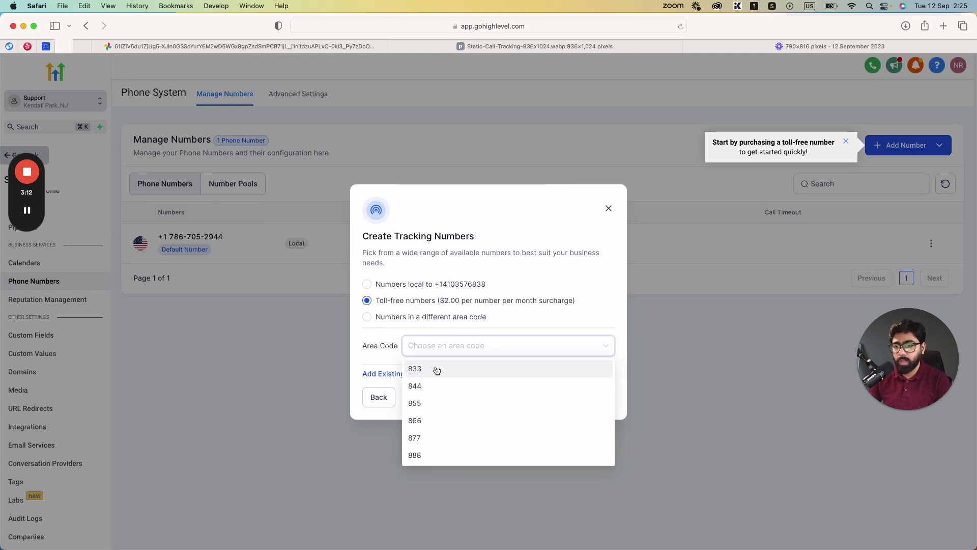
{"action": "left_click", "coordinate": [438, 386]}
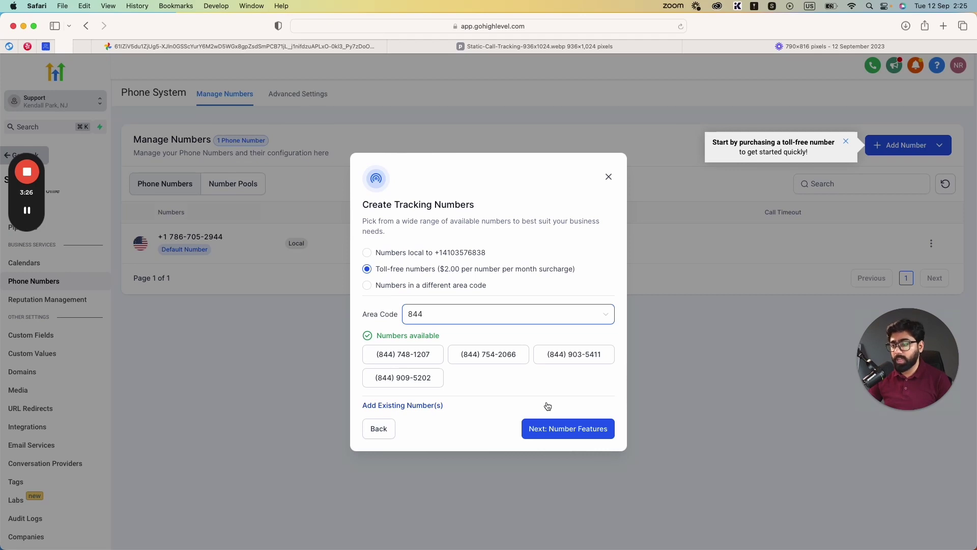
{"action": "left_click", "coordinate": [559, 429]}
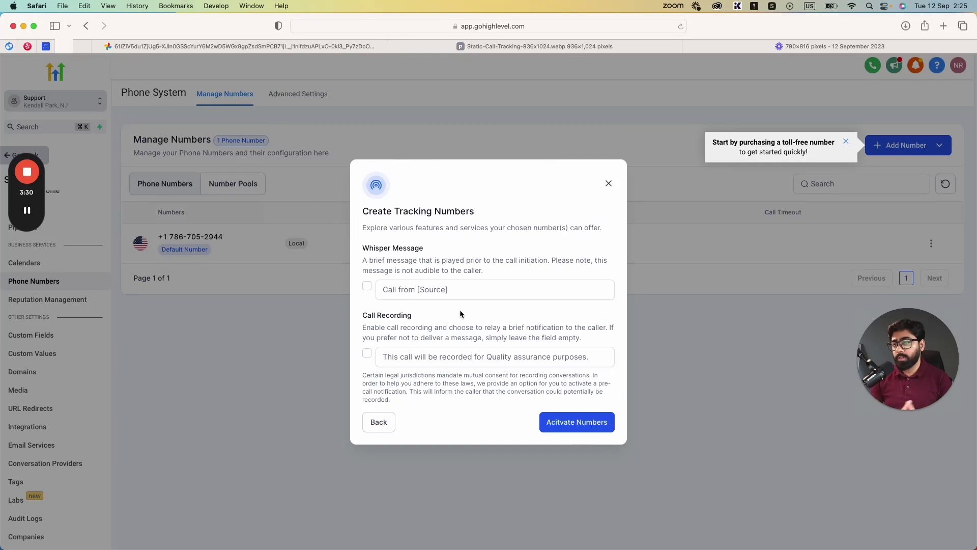
- Enable whisper message 'Call from PPC Campaign' and call recording, then activate the numbers
{"action": "left_click", "coordinate": [367, 286]}
{"action": "left_click", "coordinate": [393, 291]}
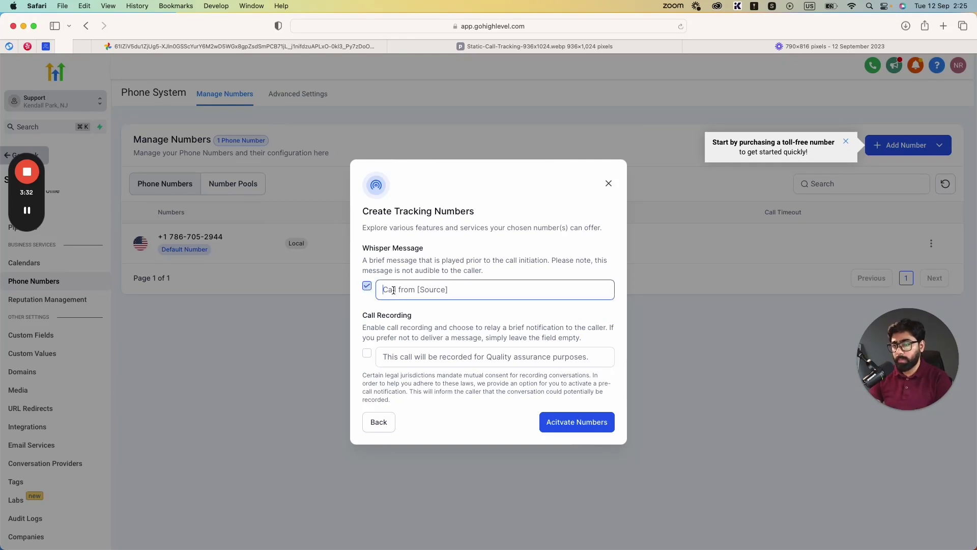
{"action": "type", "text": "Call"}
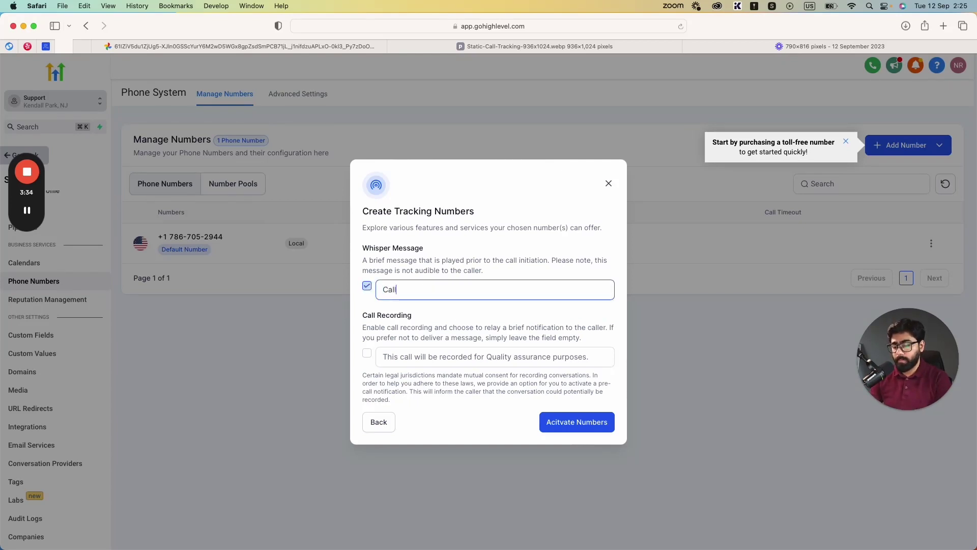
{"action": "type", "text": " from PPC Campaign"}
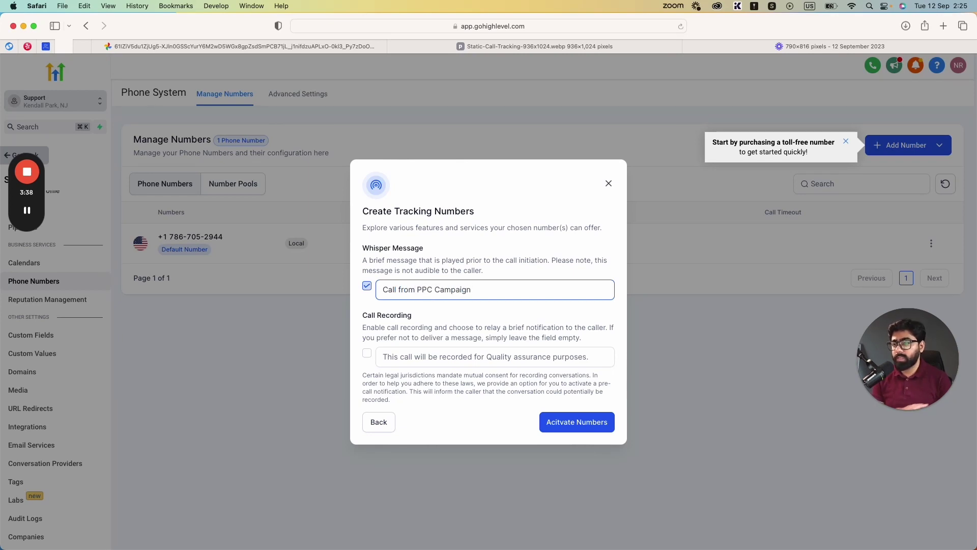
{"action": "left_click", "coordinate": [367, 354]}
{"action": "left_click", "coordinate": [387, 357]}
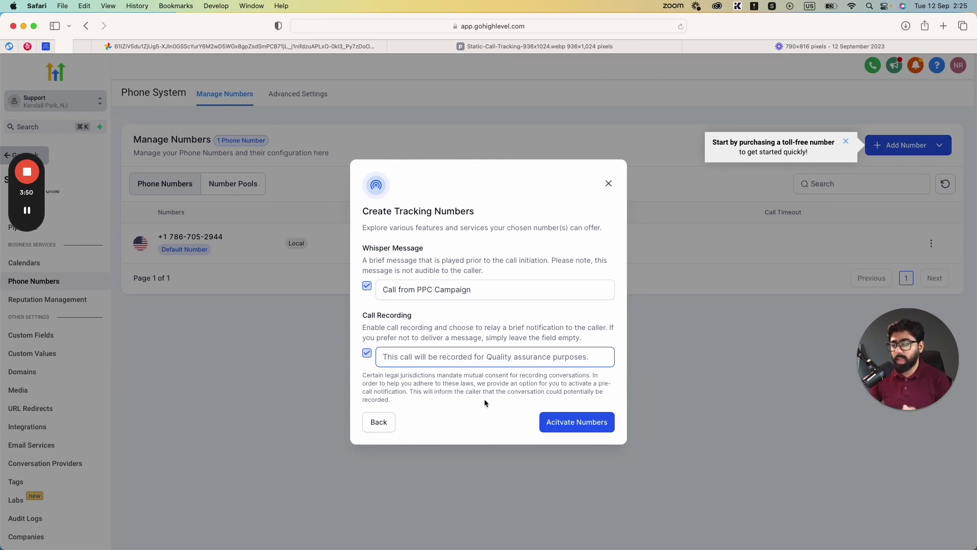
{"action": "left_click", "coordinate": [569, 424]}
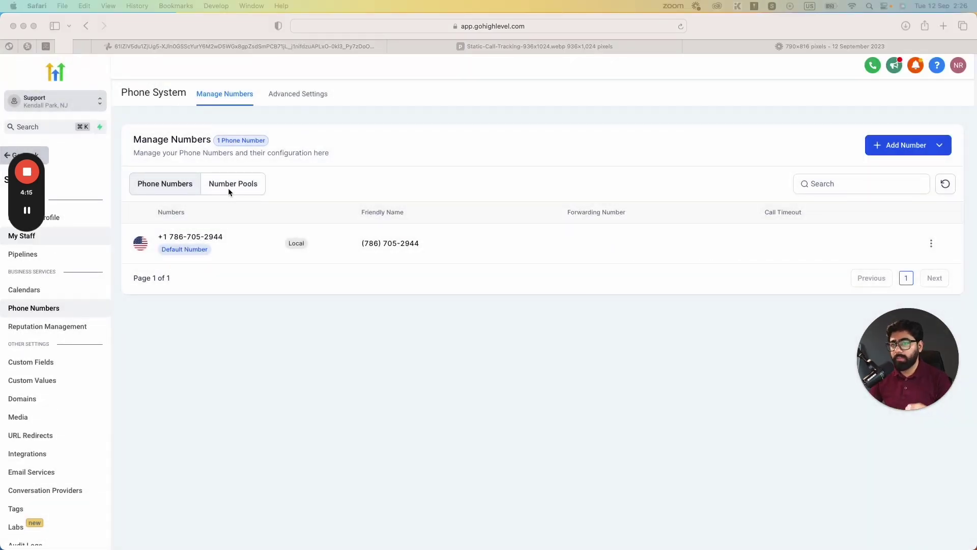
- From the Number Pools list, open Number Pool Info for the Construction Company Campaign Q3 pool
{"action": "left_click", "coordinate": [228, 187]}
{"action": "left_click", "coordinate": [228, 188]}
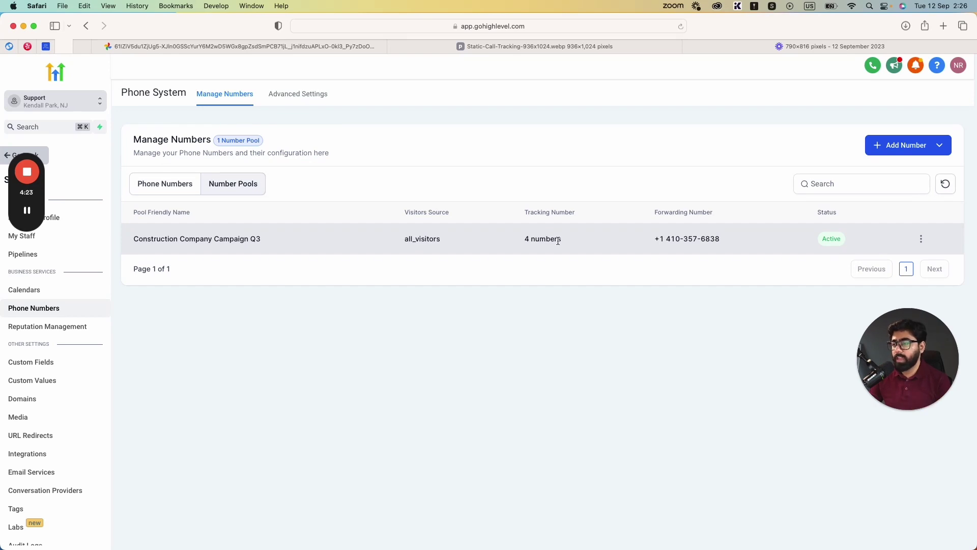
{"action": "left_click", "coordinate": [921, 239]}
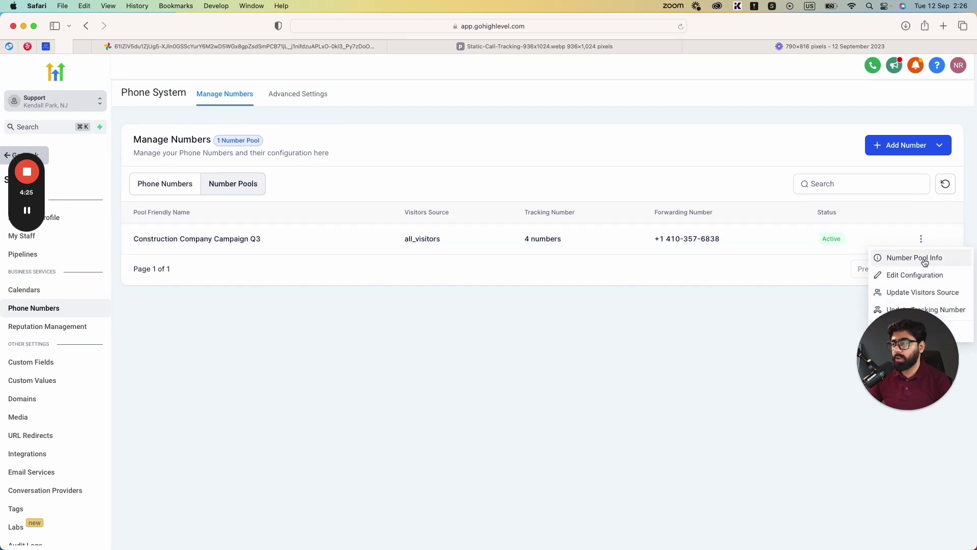
{"action": "left_click", "coordinate": [924, 262]}
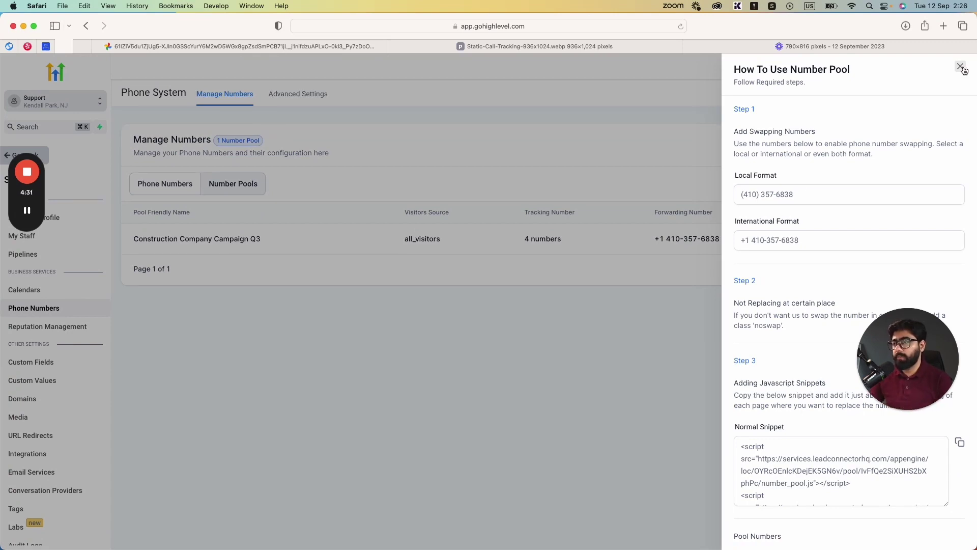
- Review the local-format swapping number and snippet, then close the number pool instructions
{"action": "left_click", "coordinate": [798, 190]}
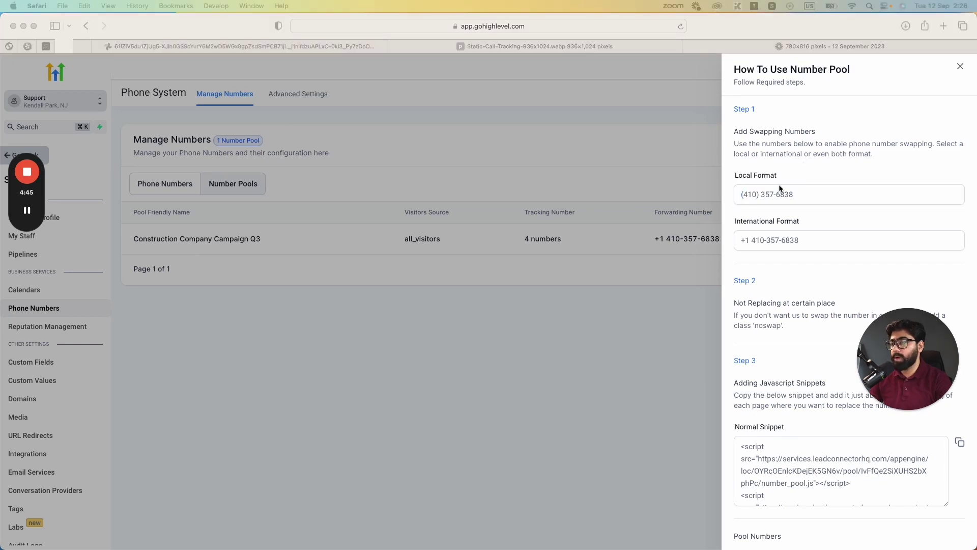
{"action": "left_click", "coordinate": [735, 198]}
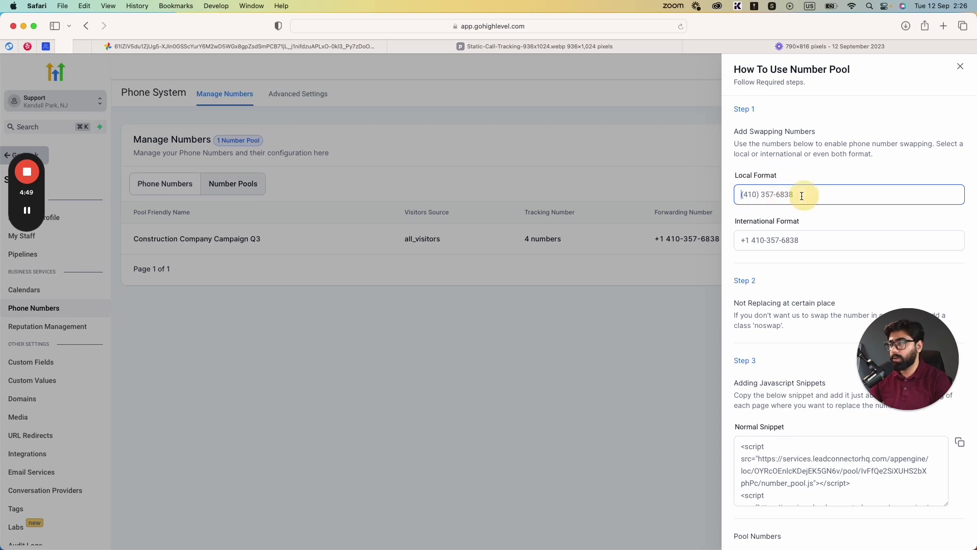
{"action": "left_click", "coordinate": [714, 198]}
{"action": "scroll", "coordinate": [782, 276], "scroll_direction": "down", "scroll_amount": 3}
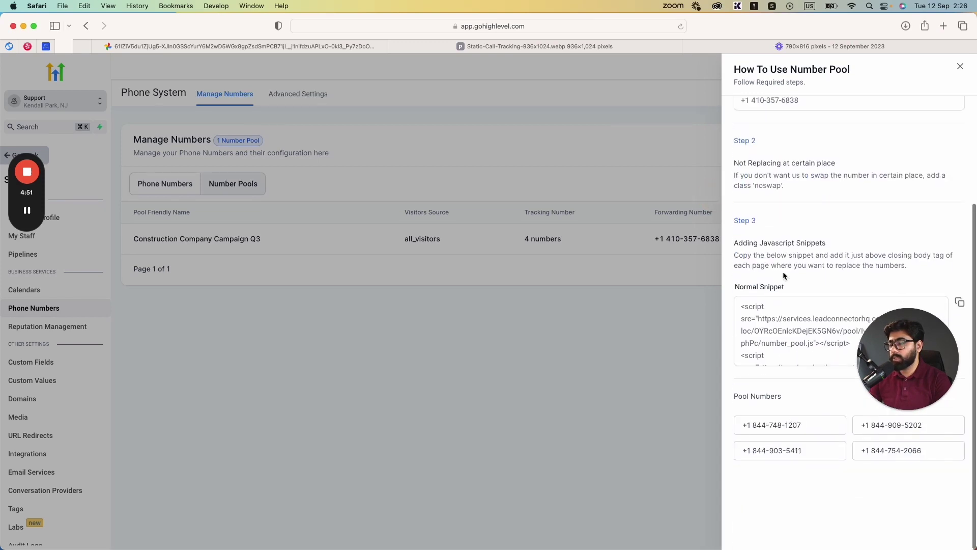
{"action": "scroll", "coordinate": [814, 188], "scroll_direction": "up", "scroll_amount": 2}
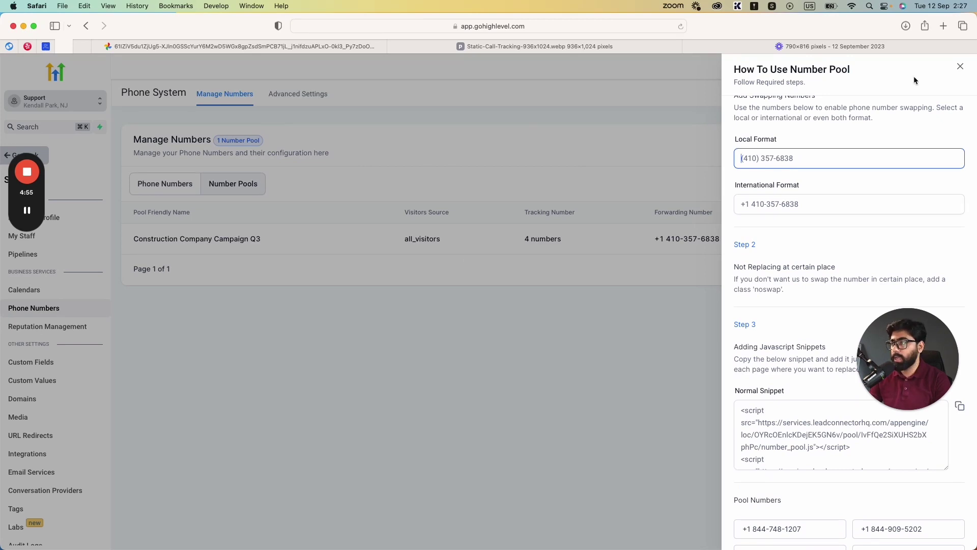
{"action": "left_click", "coordinate": [395, 144]}
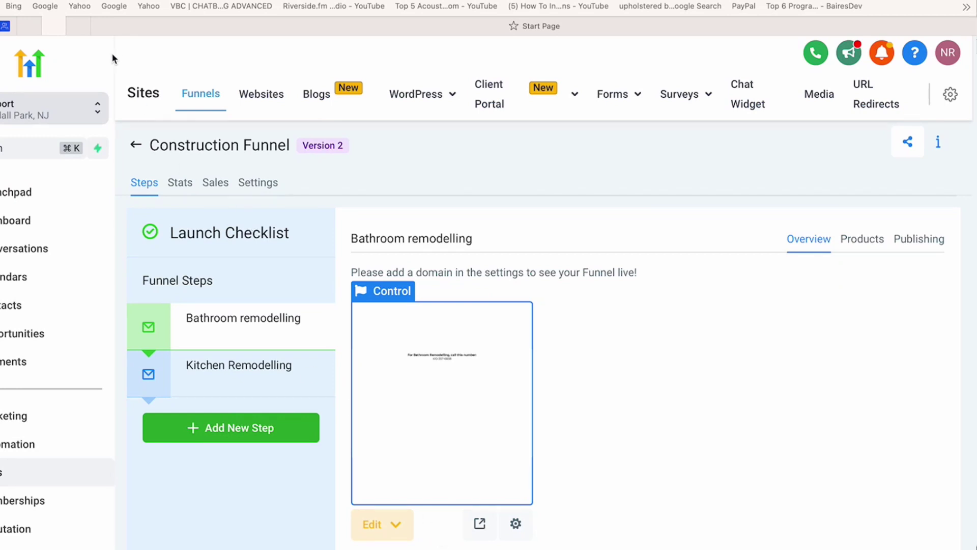
{"action": "mouse_move", "coordinate": [211, 310]}
{"action": "left_click", "coordinate": [71, 27]}
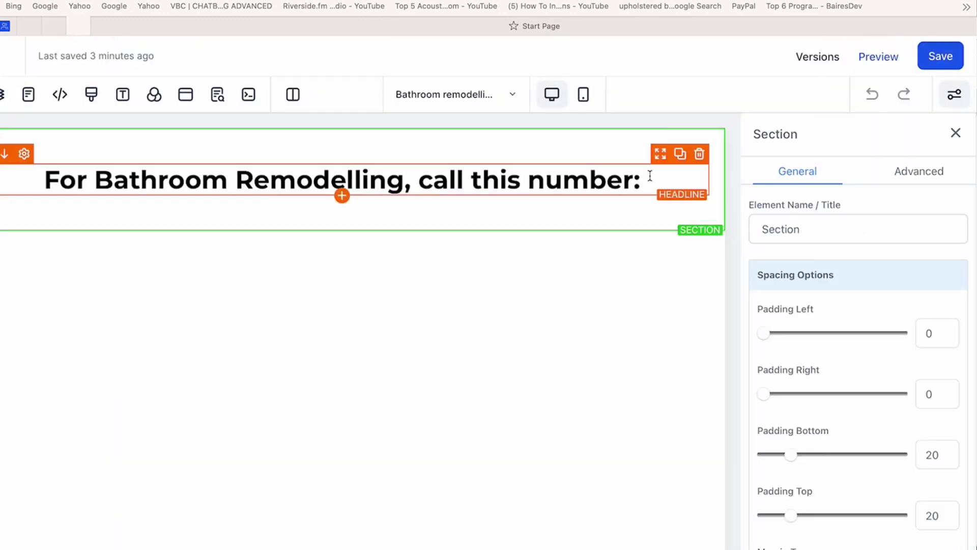
{"action": "left_click", "coordinate": [680, 154]}
{"action": "triple_click", "coordinate": [586, 211]}
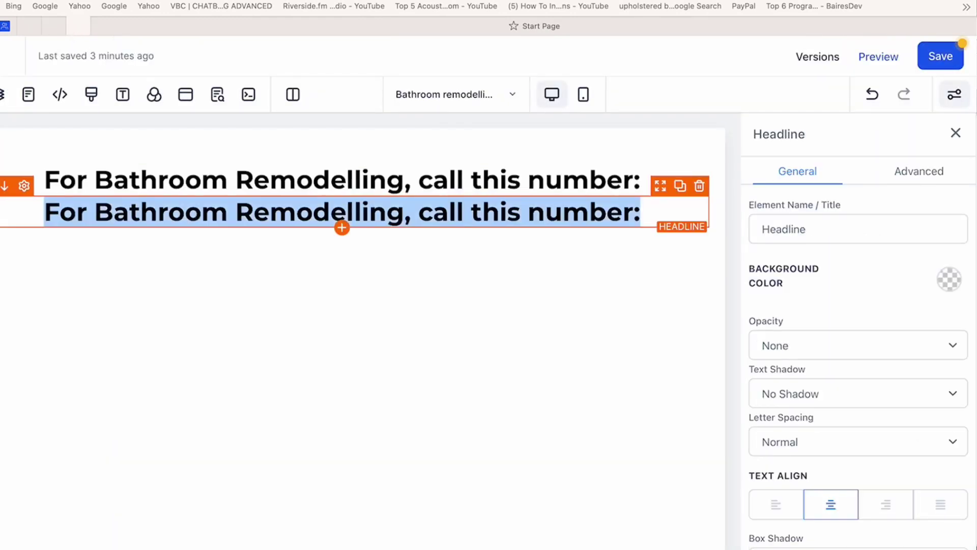
{"action": "key", "text": "super+v"}
{"action": "key", "text": "super+a"}
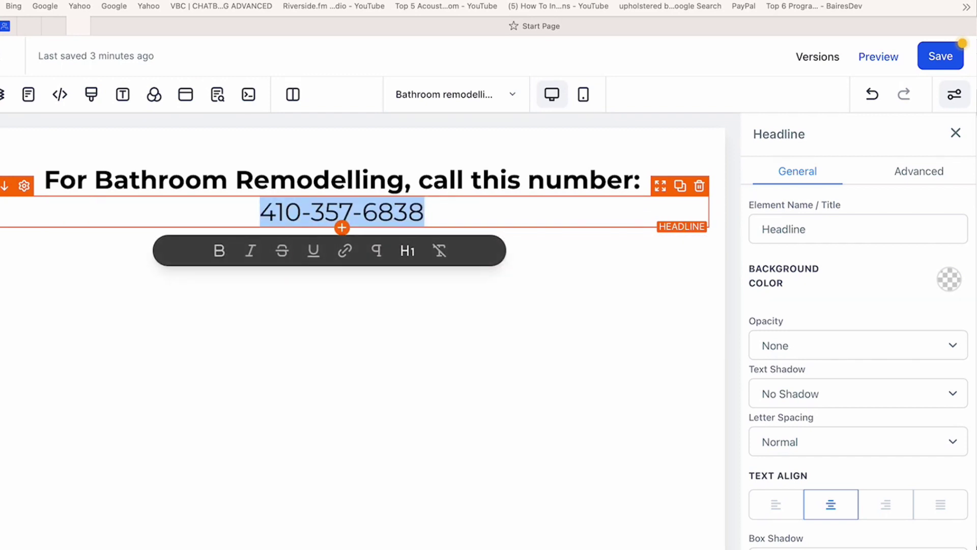
- Save the Bathroom remodelling page and switch to the Kitchen Remodelling page
{"action": "left_click", "coordinate": [942, 57]}
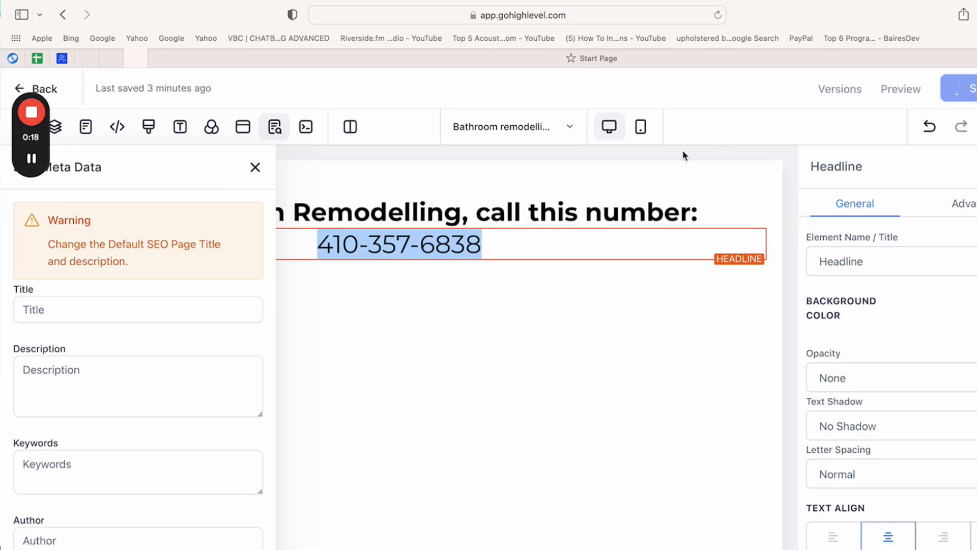
{"action": "left_click", "coordinate": [573, 128]}
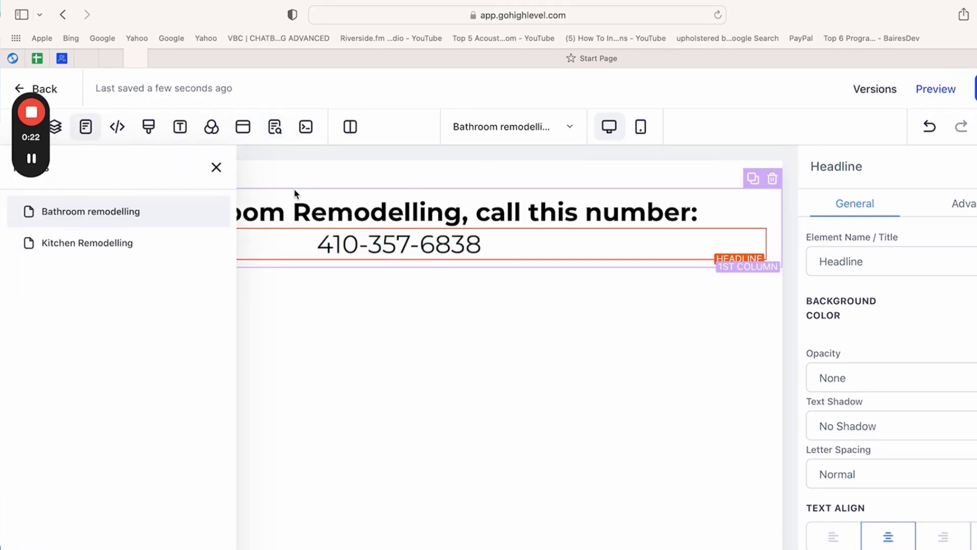
{"action": "left_click", "coordinate": [136, 246]}
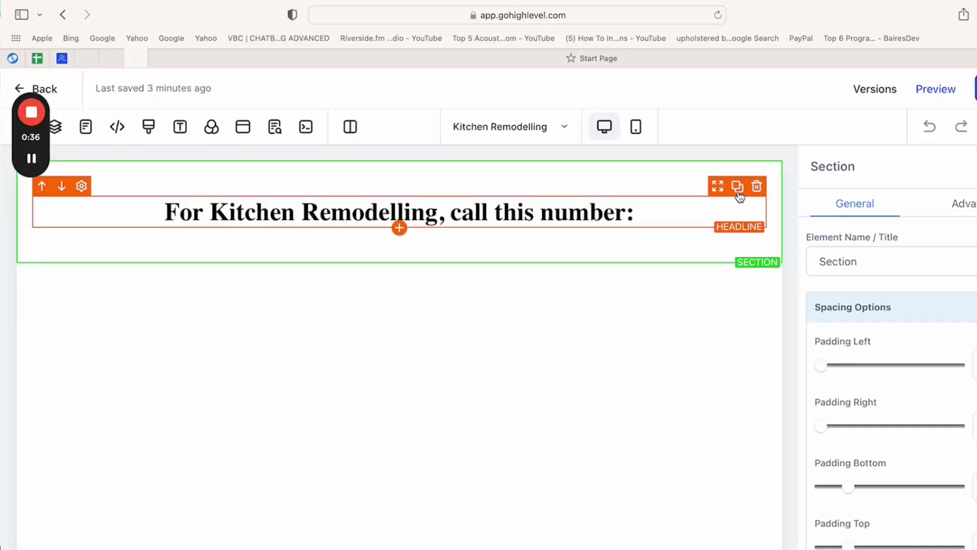
{"action": "triple_click", "coordinate": [567, 238]}
{"action": "key", "text": "super+v"}
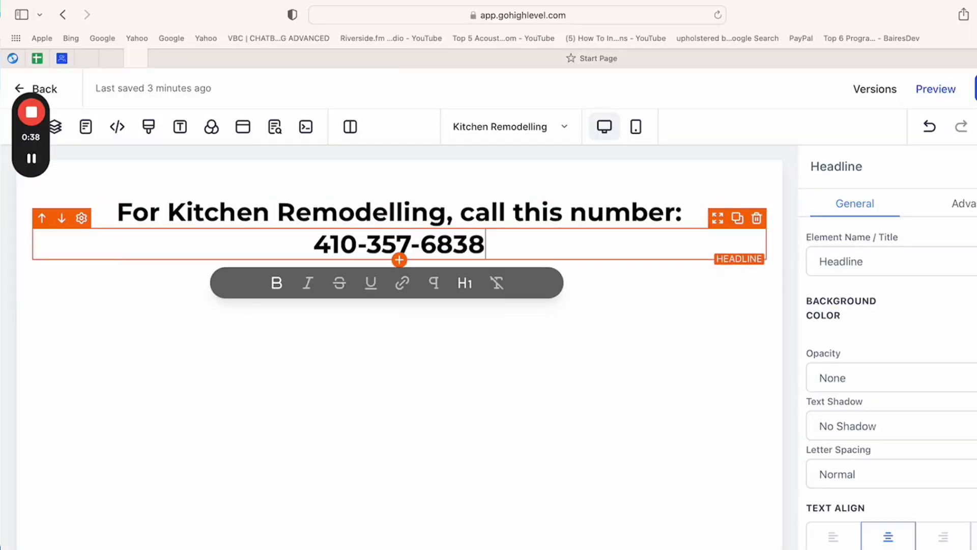
{"action": "key", "text": "super+a"}
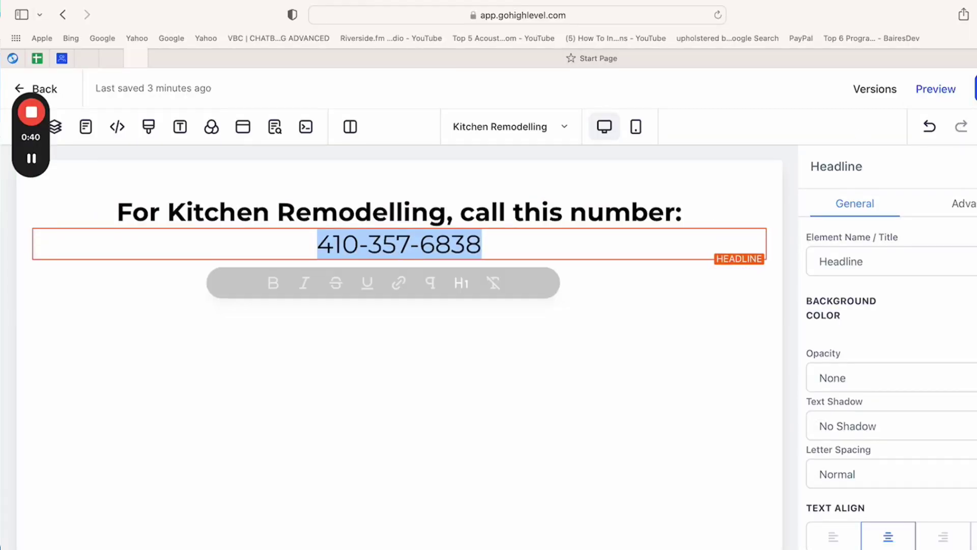
{"action": "left_click", "coordinate": [275, 126]}
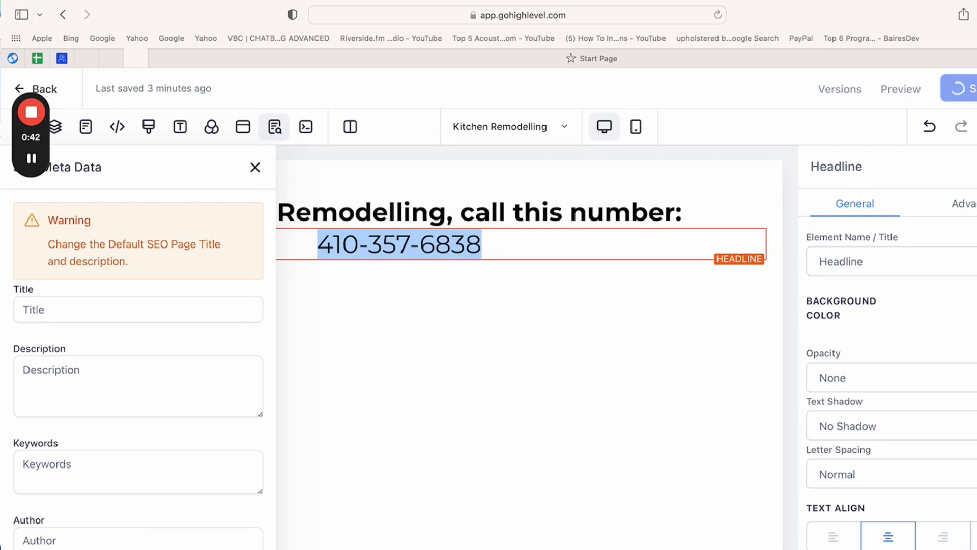
{"action": "left_click", "coordinate": [256, 169]}
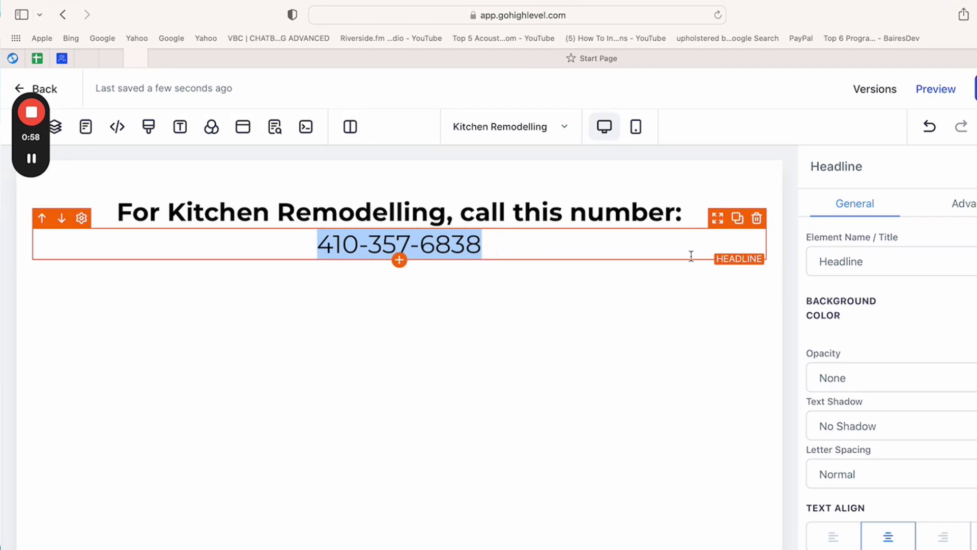
- Give the number line the custom class noswap in its Advanced settings
{"action": "left_click", "coordinate": [718, 222]}
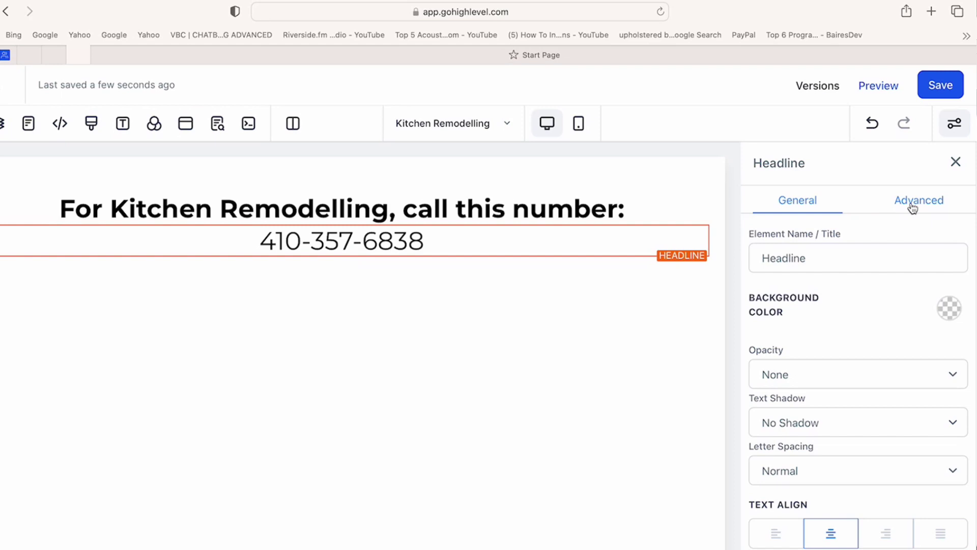
{"action": "left_click", "coordinate": [913, 208]}
{"action": "scroll", "coordinate": [869, 344], "scroll_direction": "down", "scroll_amount": 1}
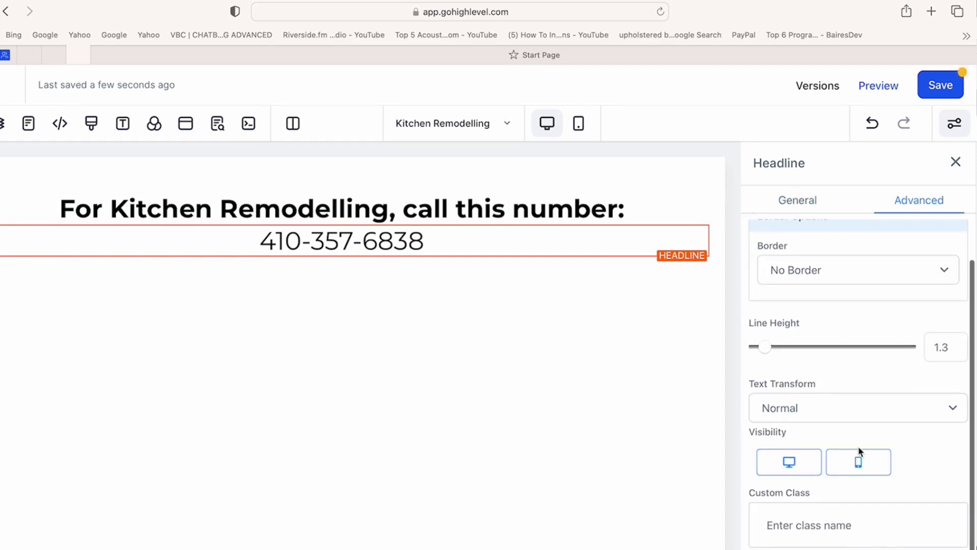
{"action": "left_click", "coordinate": [829, 524]}
{"action": "type", "text": "noswap"}
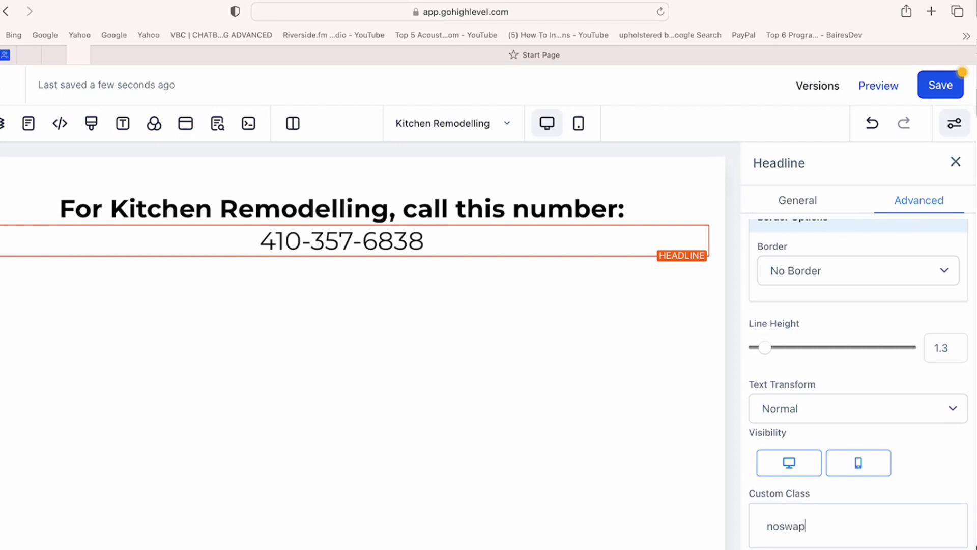
{"action": "key", "text": "Return"}
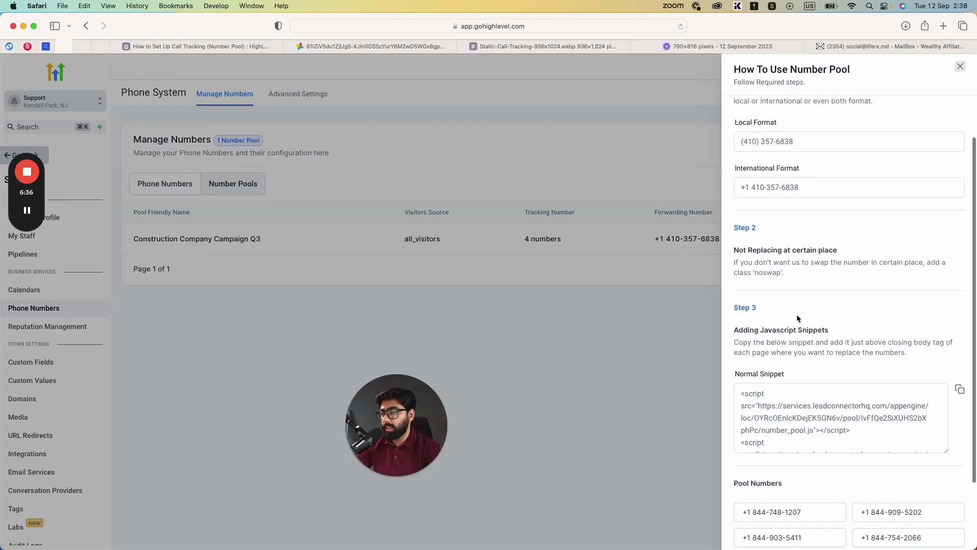
- Copy the pool's Normal Snippet JavaScript and return to the Construction Funnel page
{"action": "scroll", "coordinate": [795, 310], "scroll_direction": "down", "scroll_amount": 3}
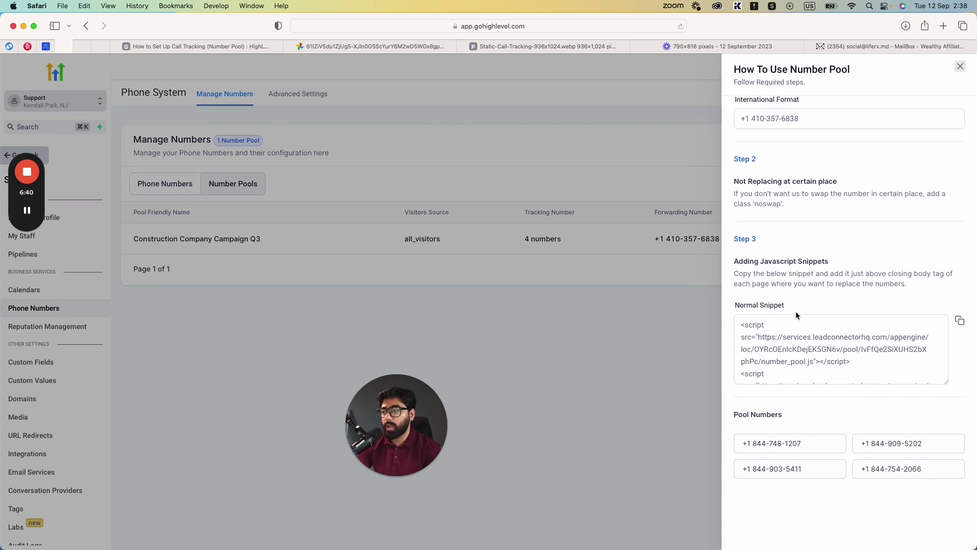
{"action": "left_click", "coordinate": [960, 320]}
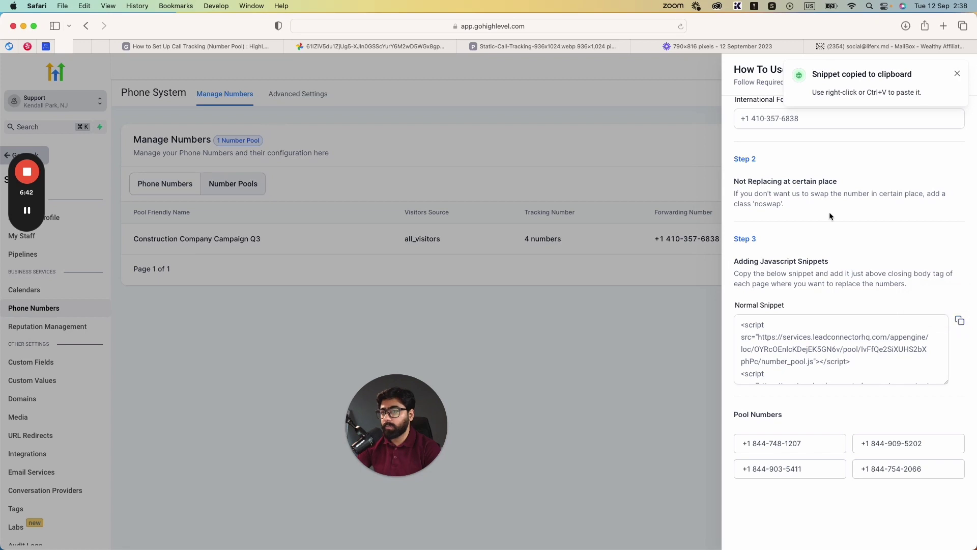
{"action": "left_click", "coordinate": [81, 46]}
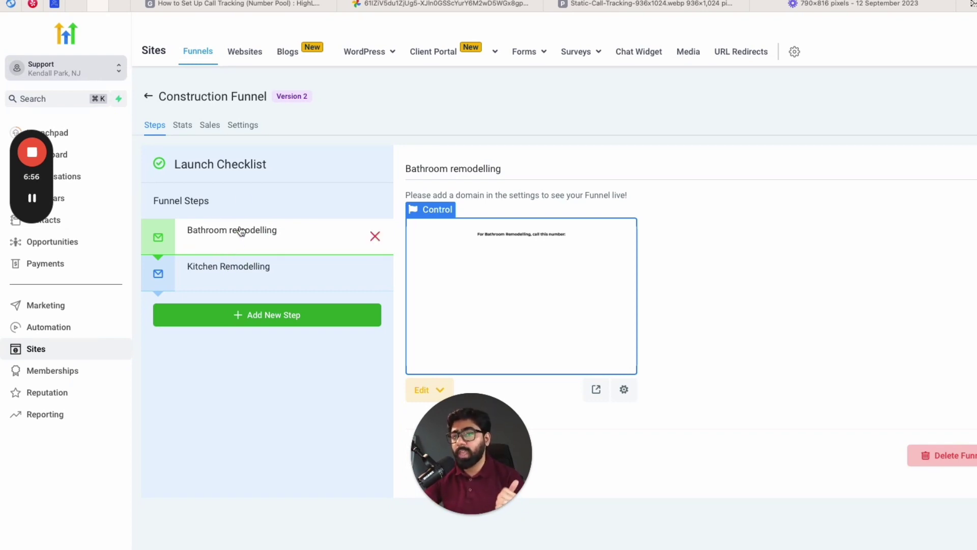
- In the funnel's Settings, select the pool's user_session.js script in the Body tracking code field
{"action": "left_click", "coordinate": [242, 126]}
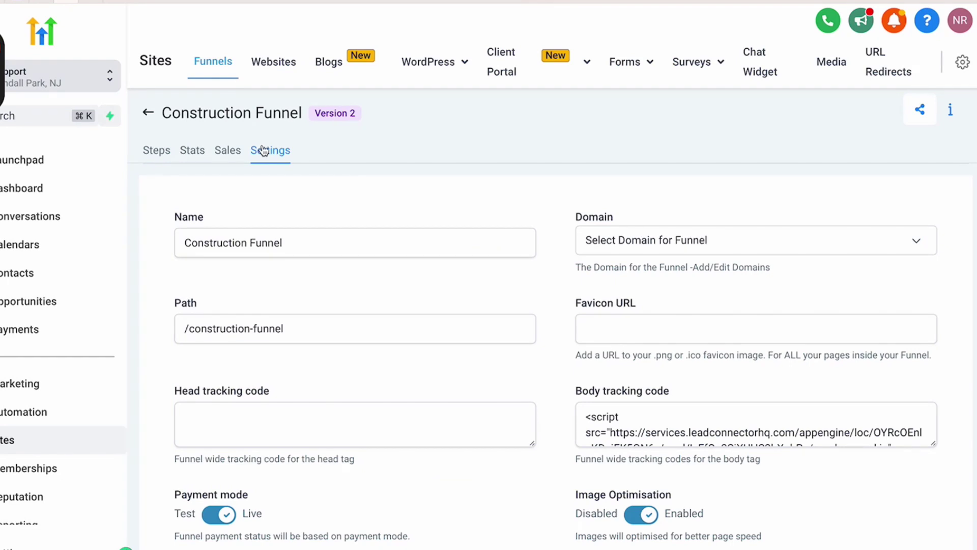
{"action": "scroll", "coordinate": [658, 383], "scroll_direction": "down", "scroll_amount": 1}
{"action": "left_click", "coordinate": [622, 361]}
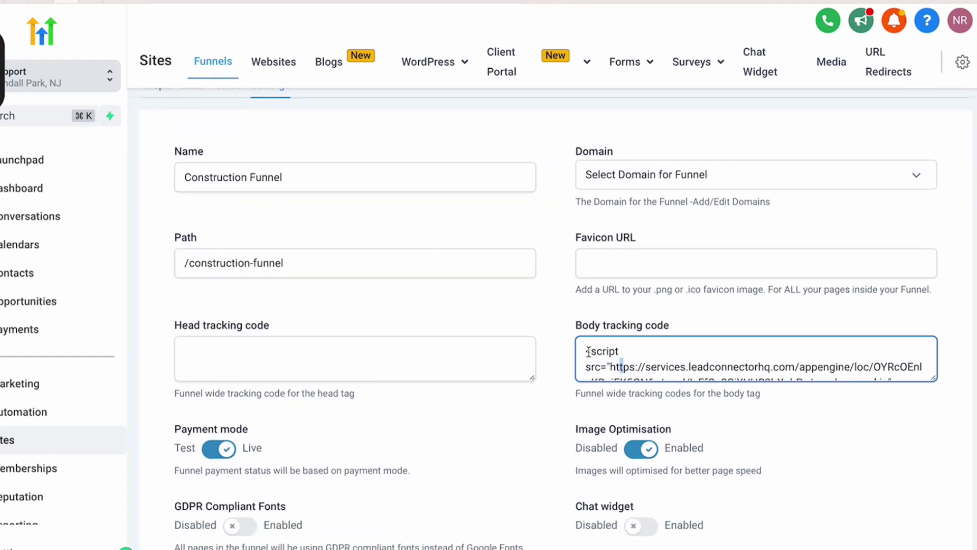
{"action": "left_click_drag", "start_coordinate": [589, 351], "coordinate": [837, 429]}
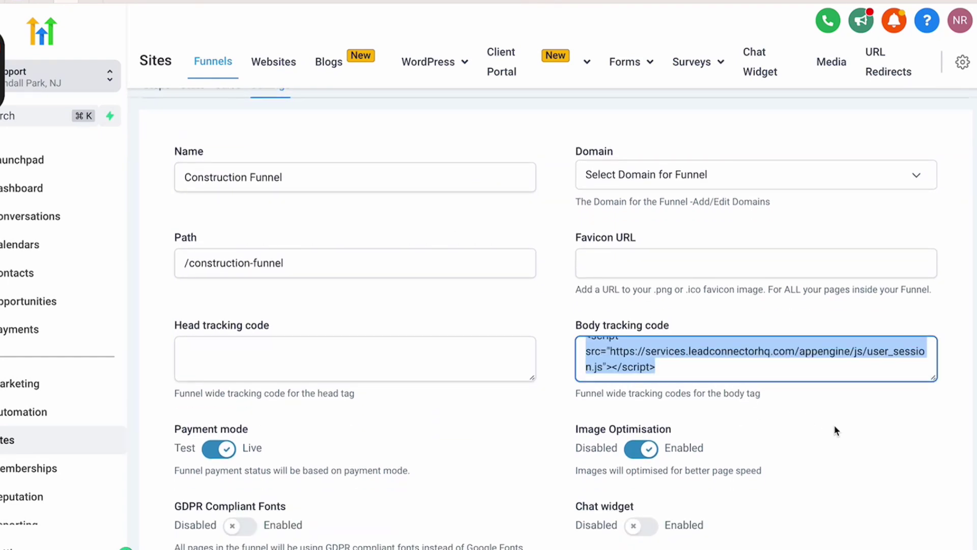
{"action": "scroll", "coordinate": [835, 426], "scroll_direction": "down", "scroll_amount": 2}
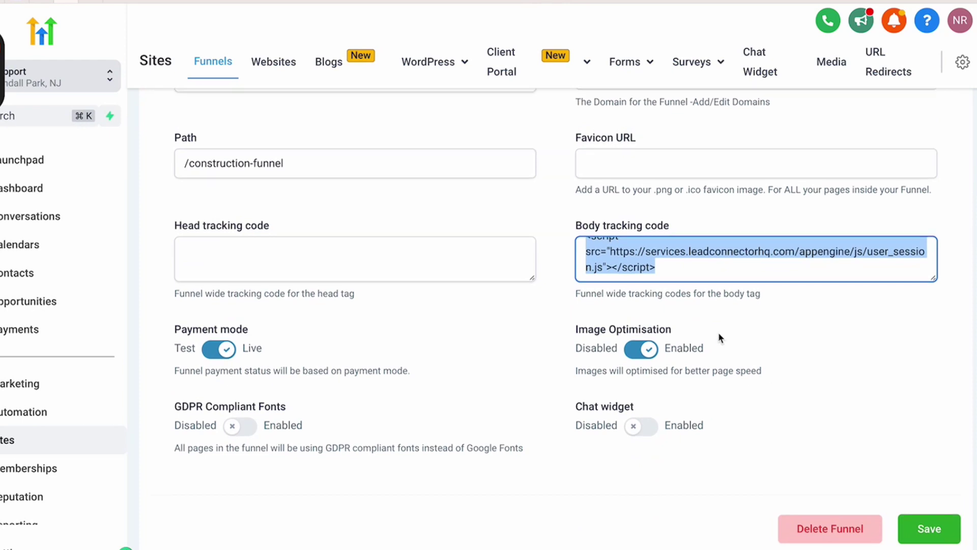
{"action": "scroll", "coordinate": [718, 332], "scroll_direction": "up", "scroll_amount": 1}
{"action": "scroll", "coordinate": [719, 332], "scroll_direction": "down", "scroll_amount": 1}
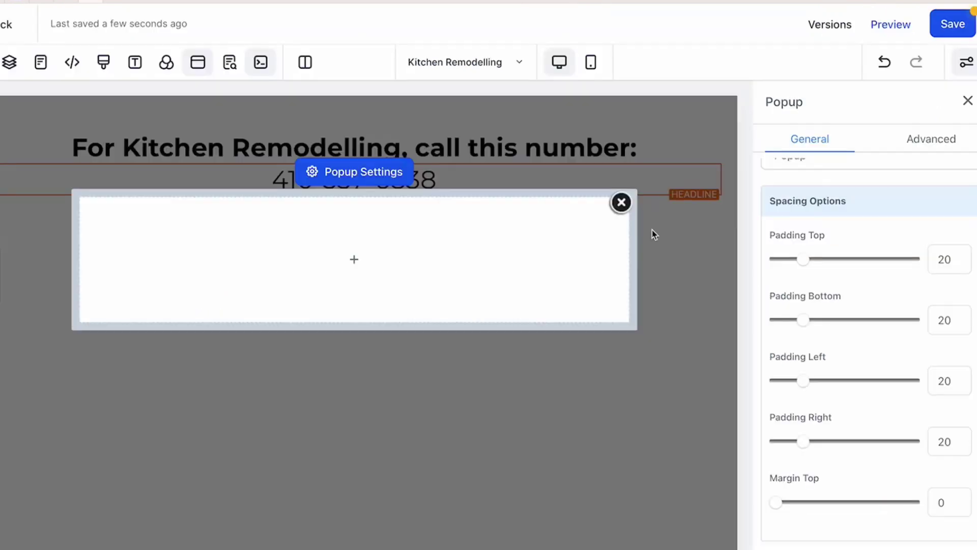
- Check the page builder's footer tracking code, cancel it, and reselect the Body tracking script
{"action": "left_click", "coordinate": [620, 200]}
{"action": "left_click", "coordinate": [72, 64]}
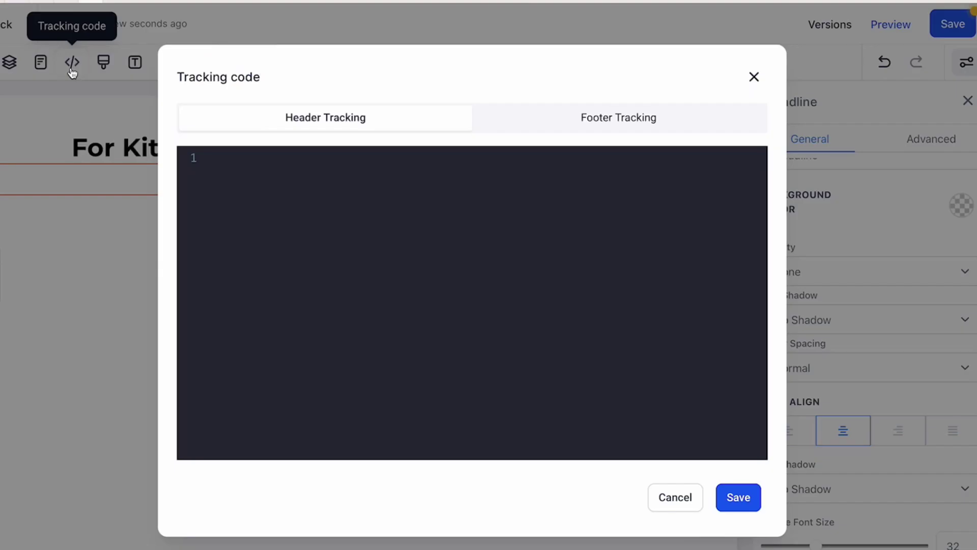
{"action": "left_click", "coordinate": [550, 130]}
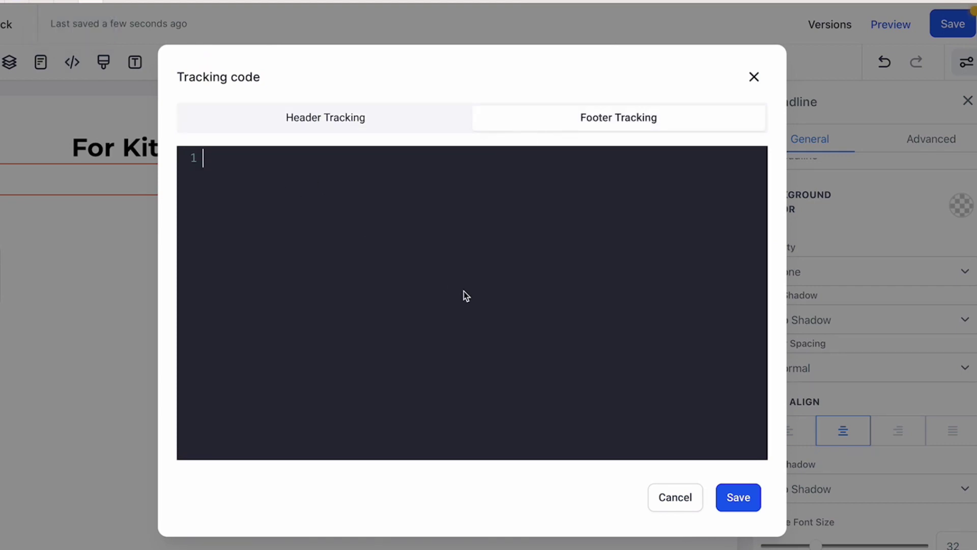
{"action": "left_click", "coordinate": [685, 504]}
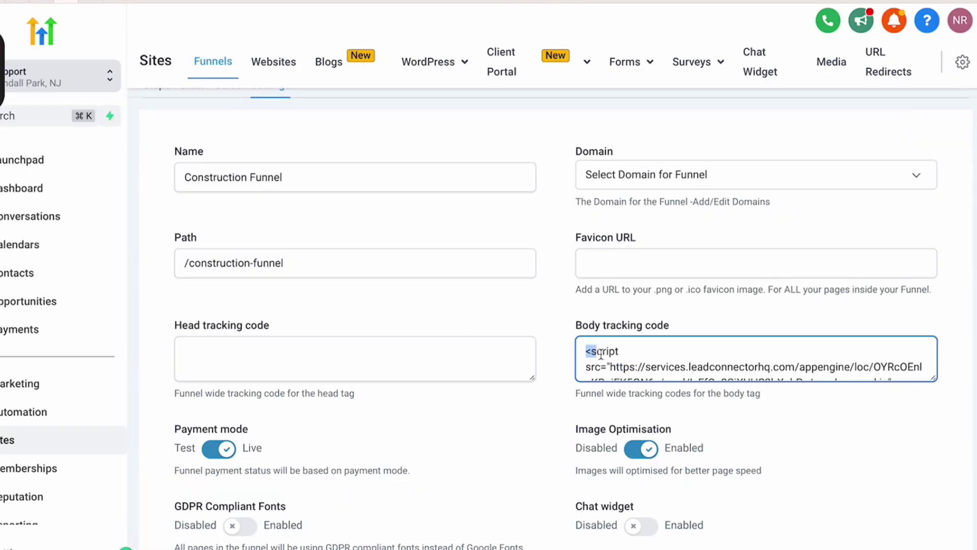
{"action": "left_click_drag", "start_coordinate": [589, 346], "coordinate": [837, 429]}
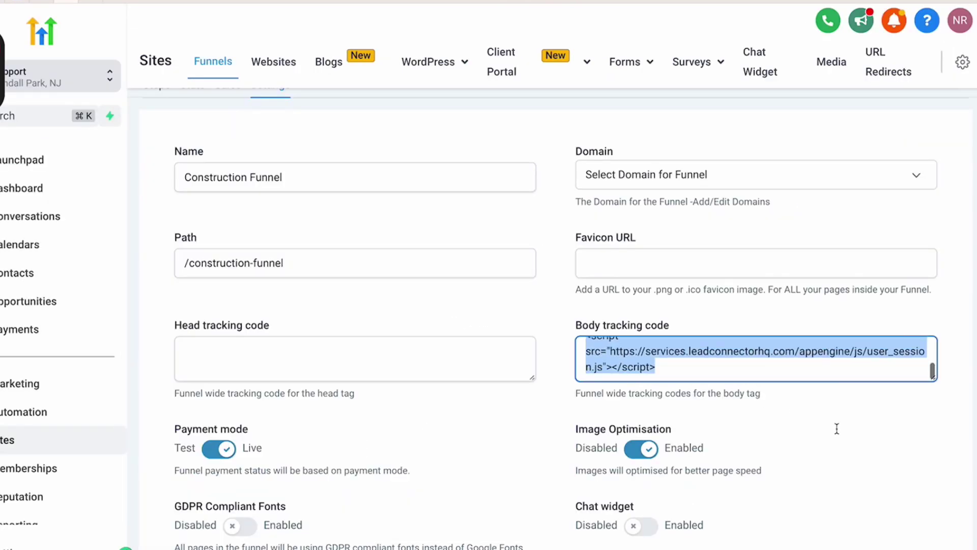
{"action": "scroll", "coordinate": [834, 430], "scroll_direction": "down", "scroll_amount": 2}
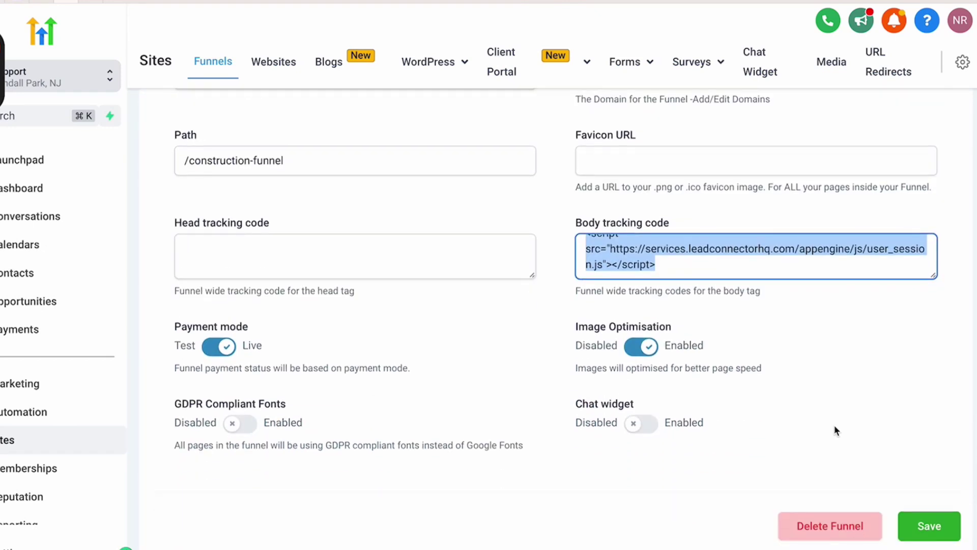
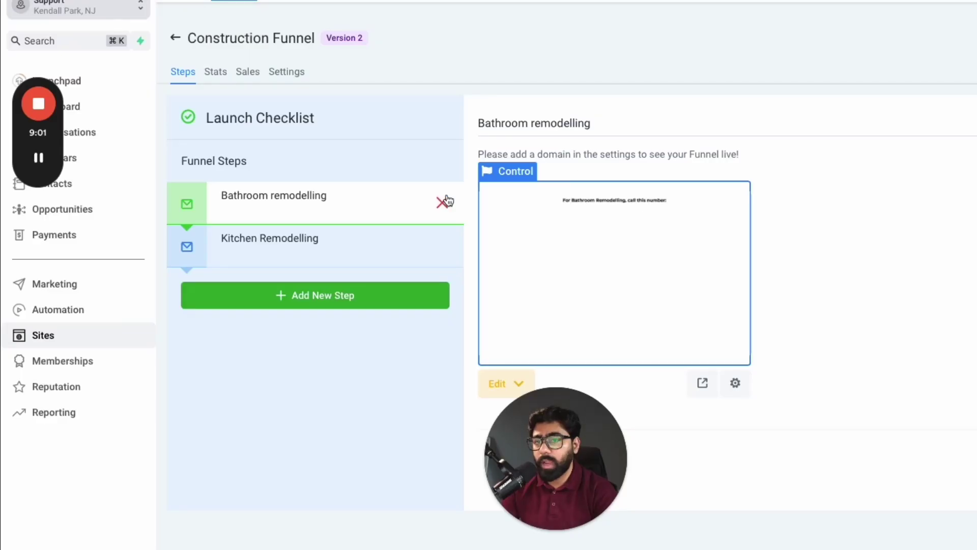
{"action": "left_click", "coordinate": [705, 385]}
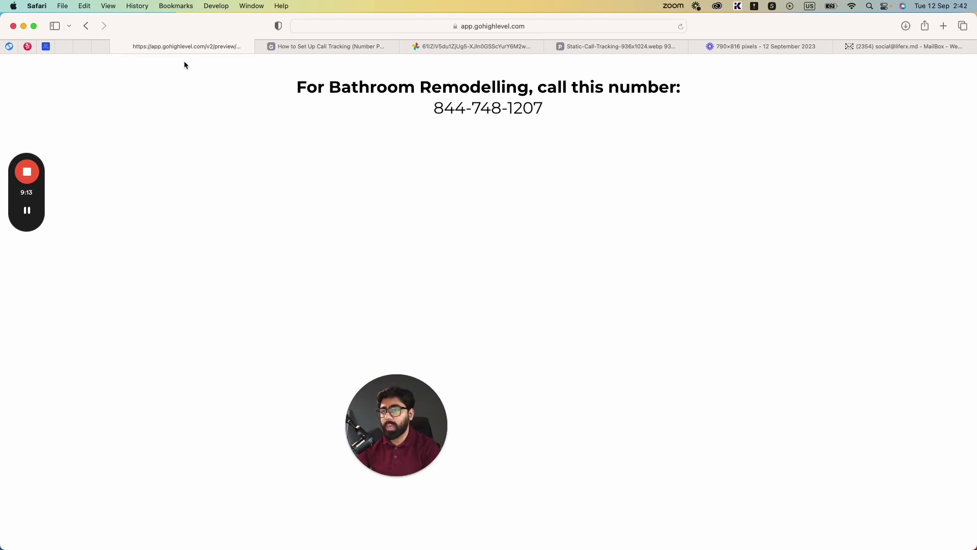
{"action": "left_click", "coordinate": [82, 48]}
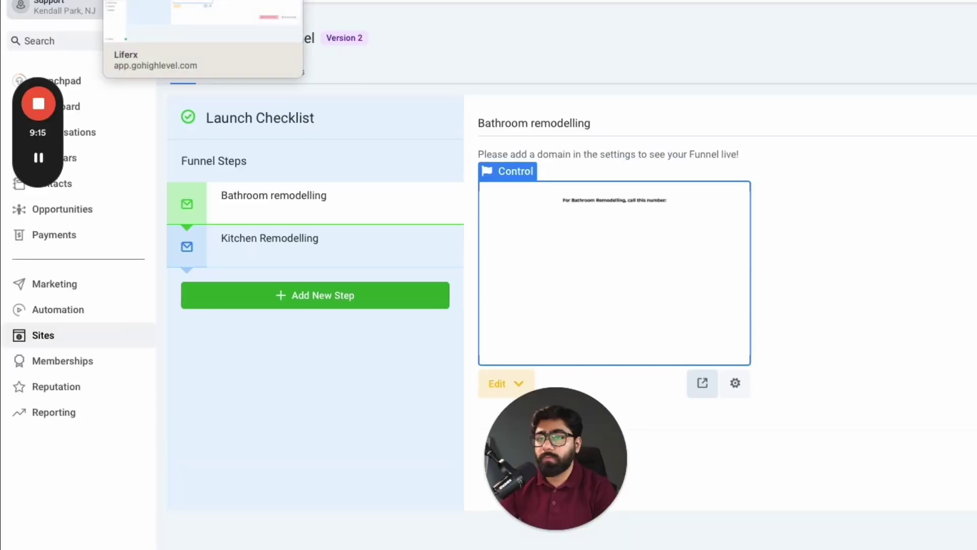
{"action": "left_click", "coordinate": [340, 245]}
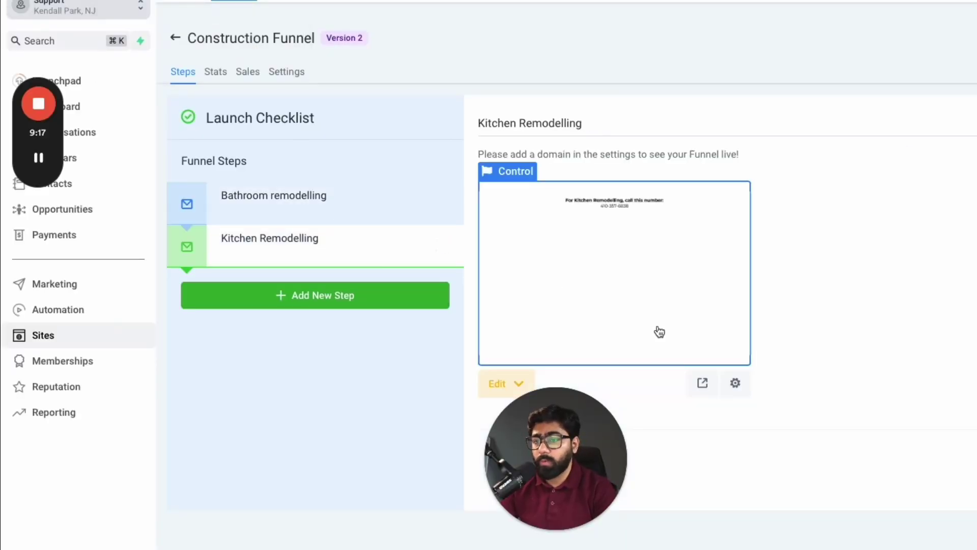
{"action": "right_click", "coordinate": [701, 385]}
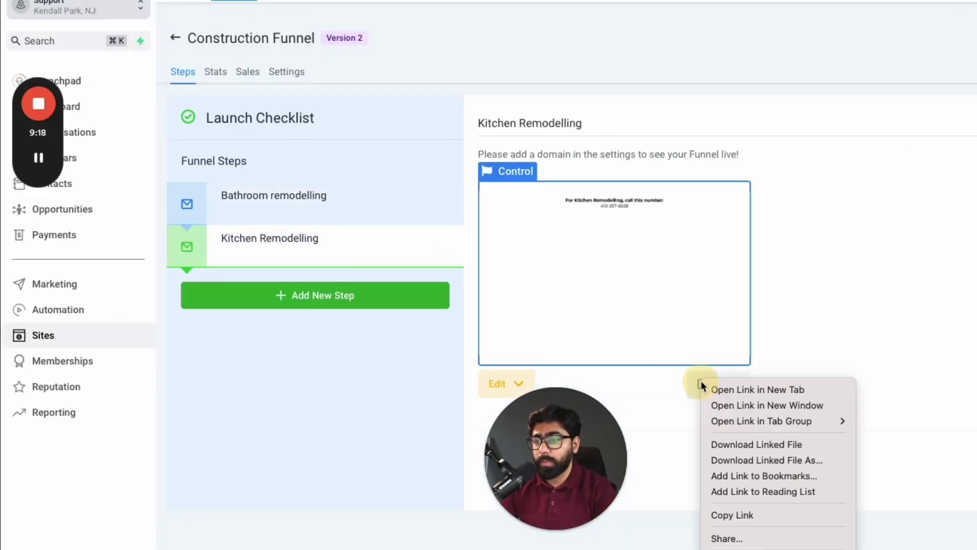
{"action": "left_click", "coordinate": [756, 514]}
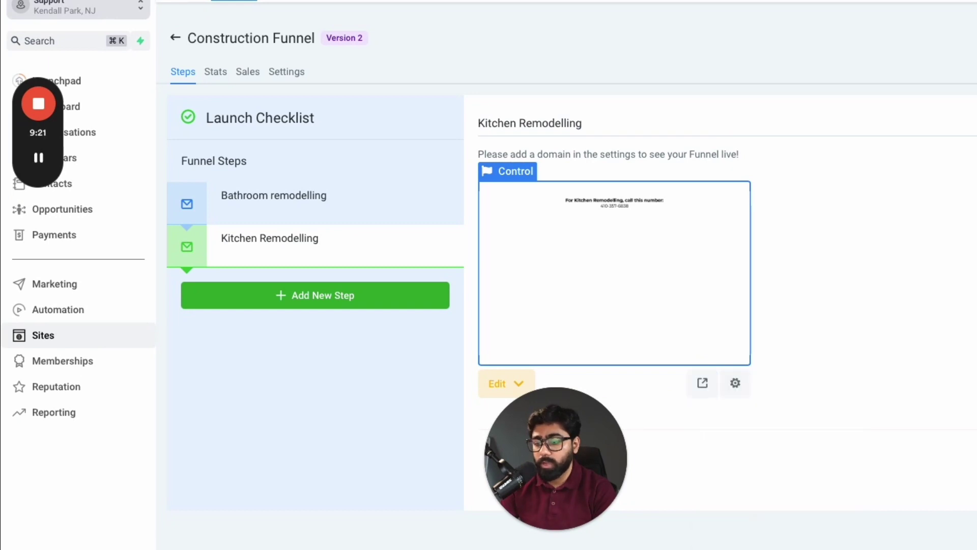
{"action": "key", "text": "super+n"}
- Load the copied preview link in the new Chrome window and move the window to reveal the funnel behind
{"action": "left_click", "coordinate": [559, 9]}
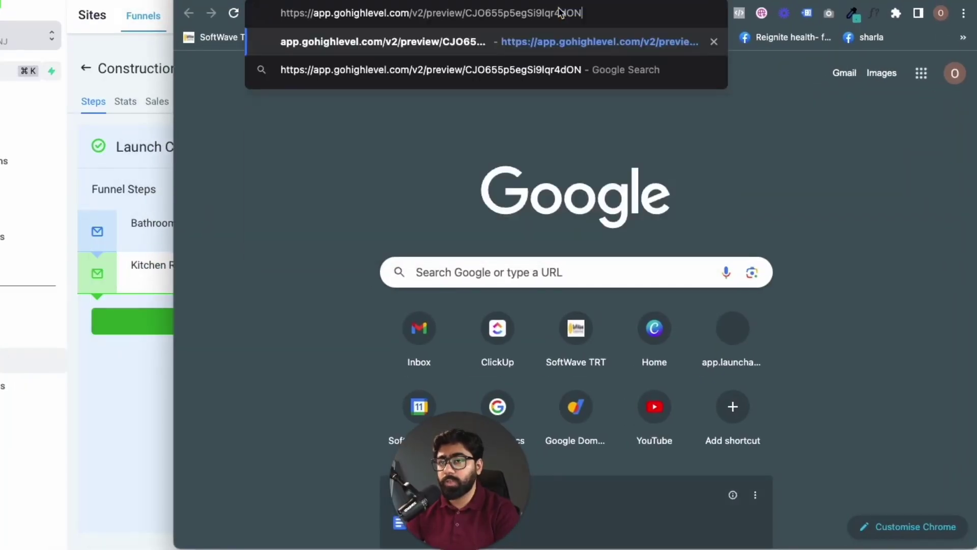
{"action": "key", "text": "Return"}
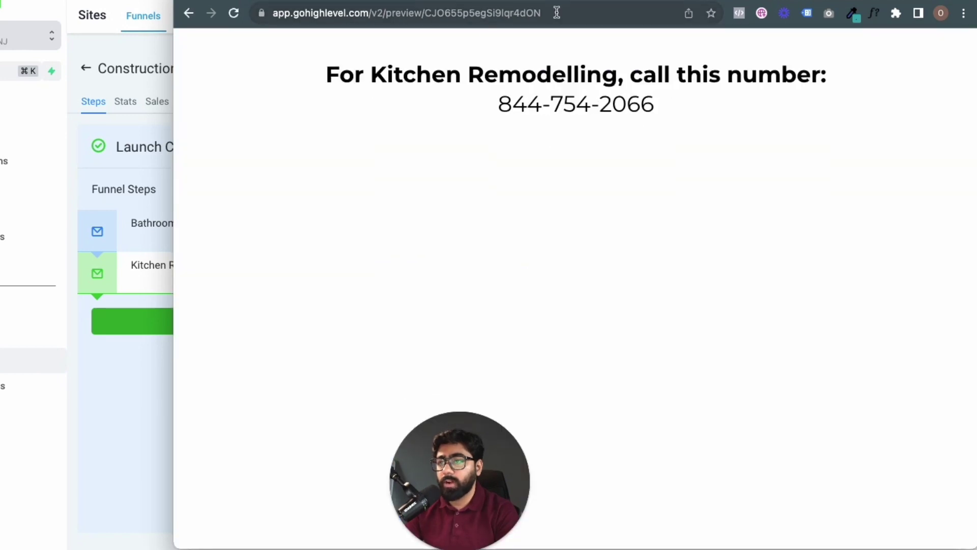
{"action": "left_click_drag", "start_coordinate": [479, 1], "coordinate": [547, 107]}
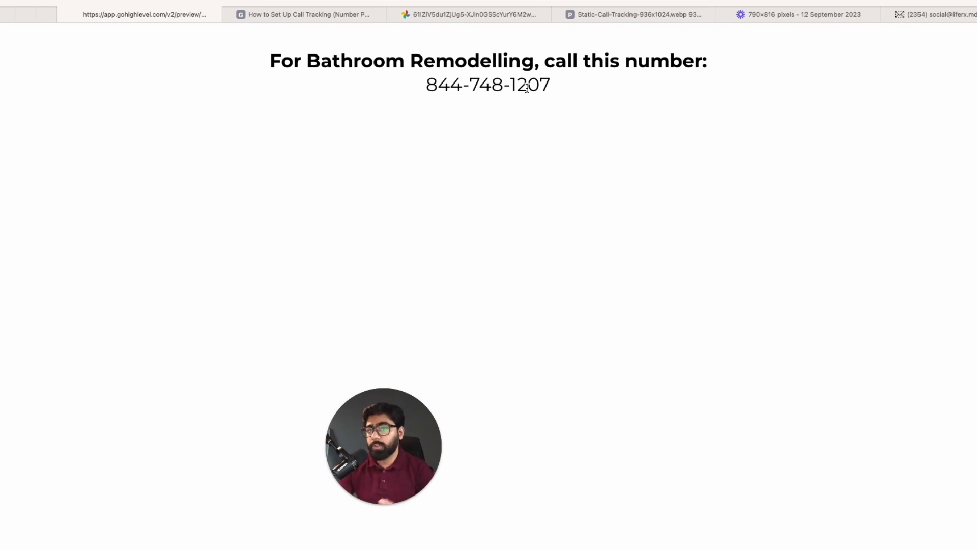
- Switch back to the GoHighLevel funnel tab to reach Call Reporting for 2023-09-06 to 2023-09-12
{"action": "left_click", "coordinate": [26, 20]}
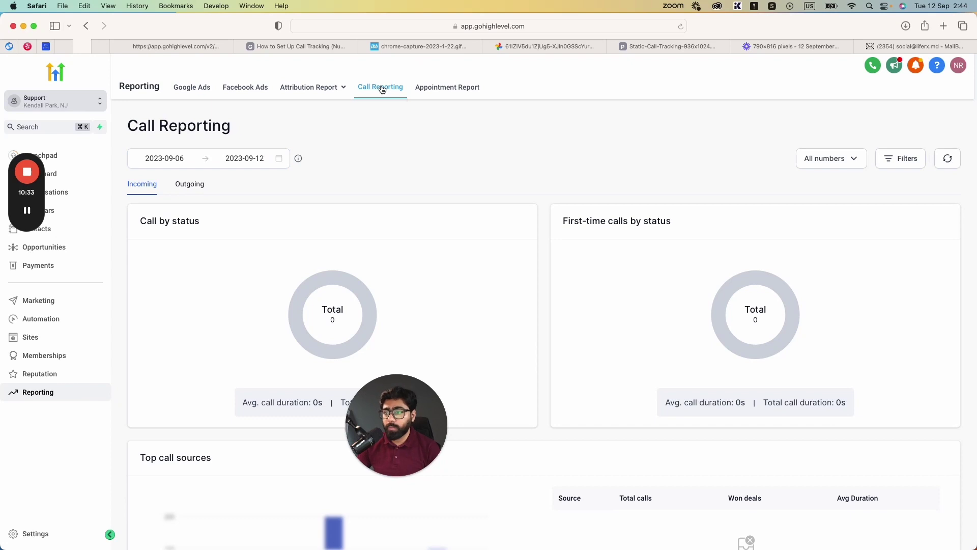
- Check the empty Top call sources and calls list, then view the example report with 6 tracked calls
{"action": "scroll", "coordinate": [475, 233], "scroll_direction": "down", "scroll_amount": 6}
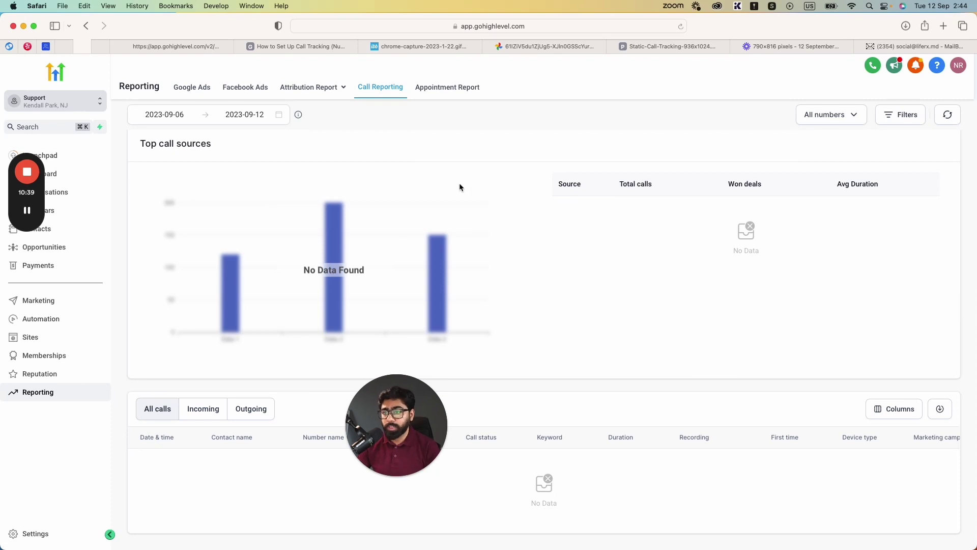
{"action": "left_click", "coordinate": [408, 47]}
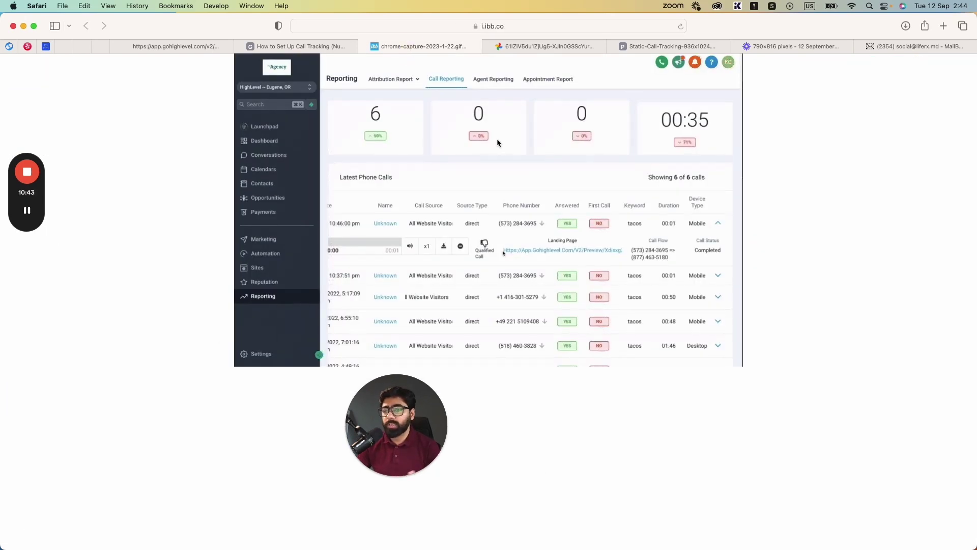